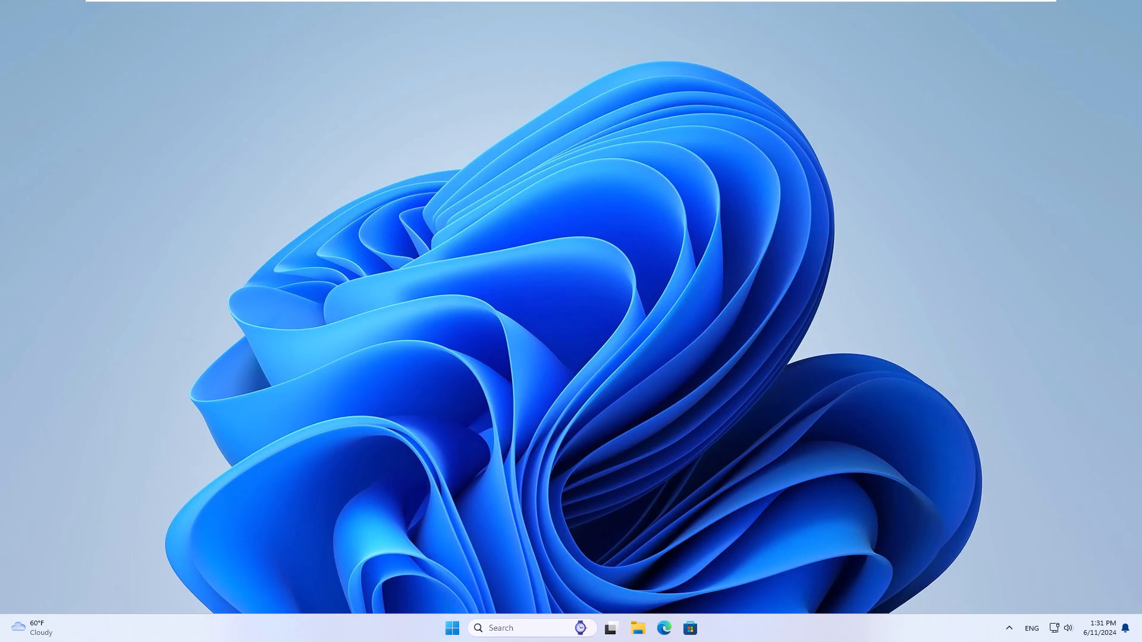
Look up the IPv4 address in the Ethernet details of the Windows network settings, highlight it, and close Settings
{"action": "left_click", "coordinate": [452, 628]}
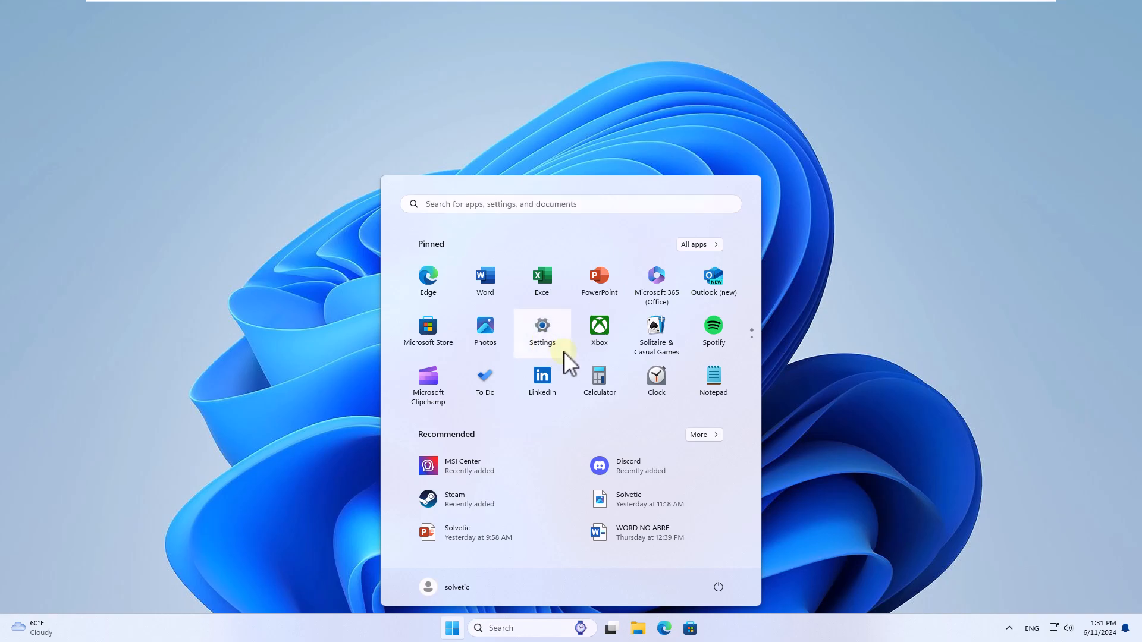
{"action": "left_click", "coordinate": [544, 343]}
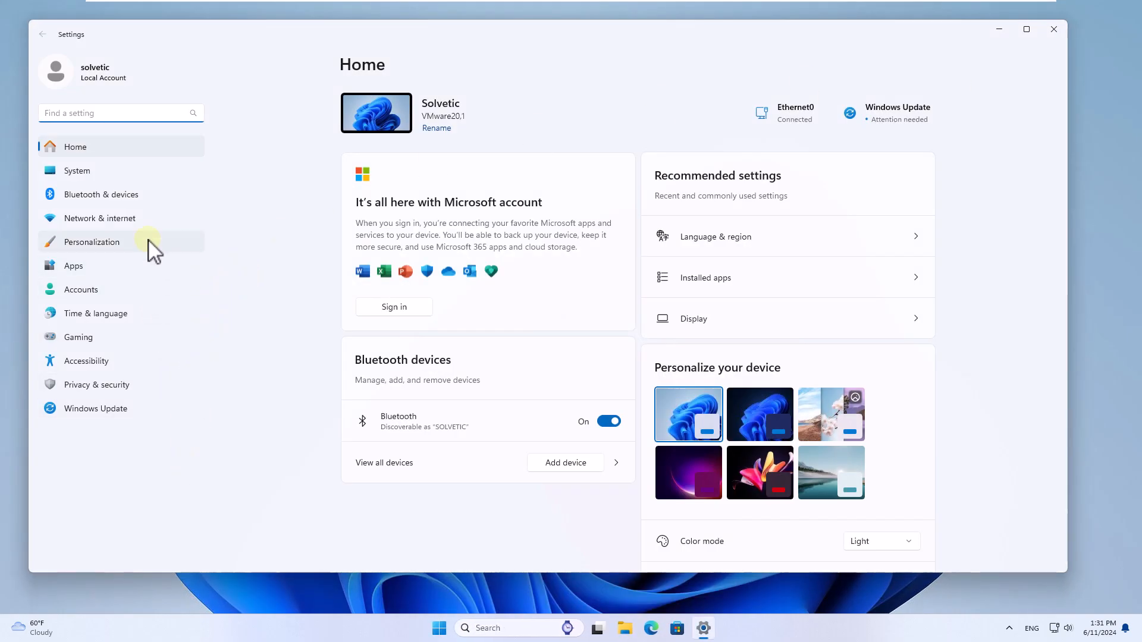
{"action": "left_click", "coordinate": [150, 221]}
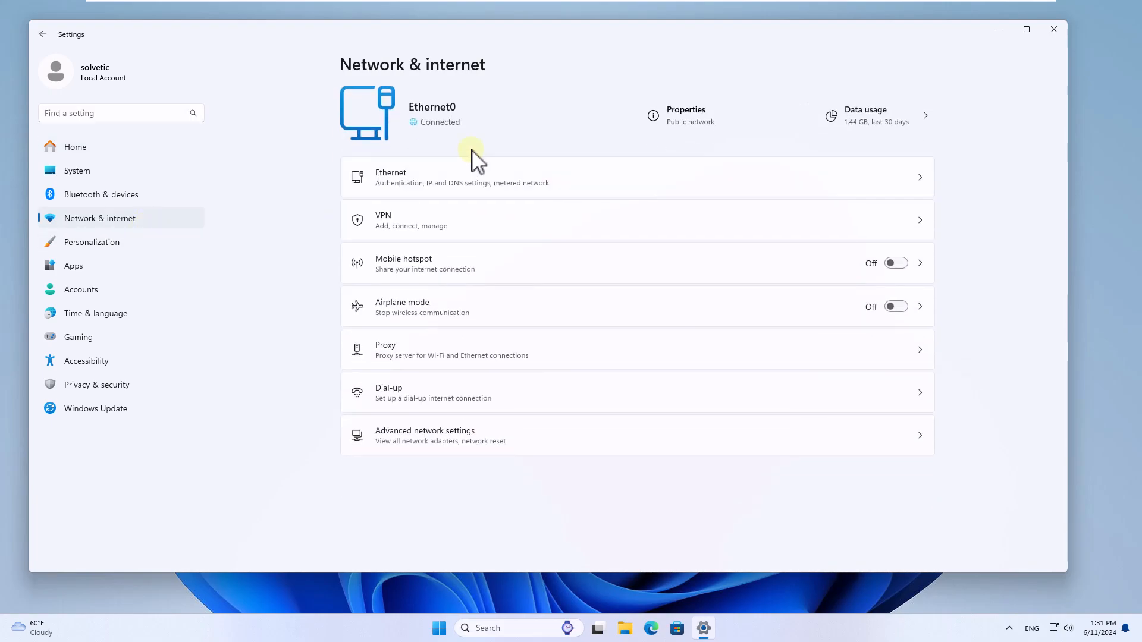
{"action": "left_click", "coordinate": [392, 182]}
{"action": "scroll", "coordinate": [548, 434], "scroll_direction": "down", "scroll_amount": 1}
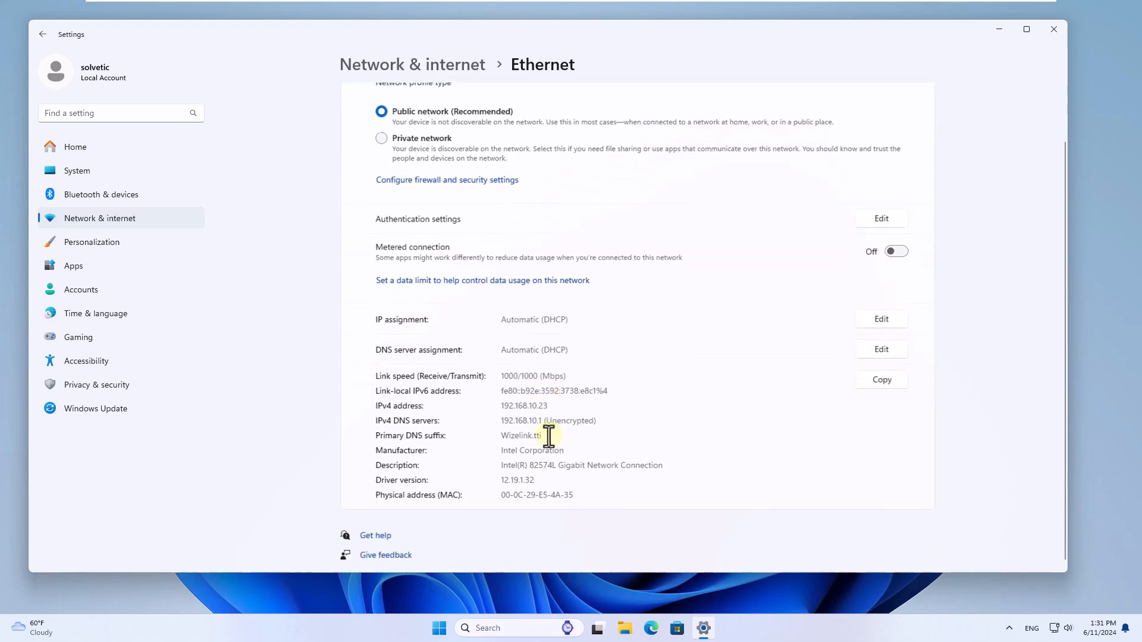
{"action": "left_click_drag", "start_coordinate": [543, 404], "coordinate": [499, 403]}
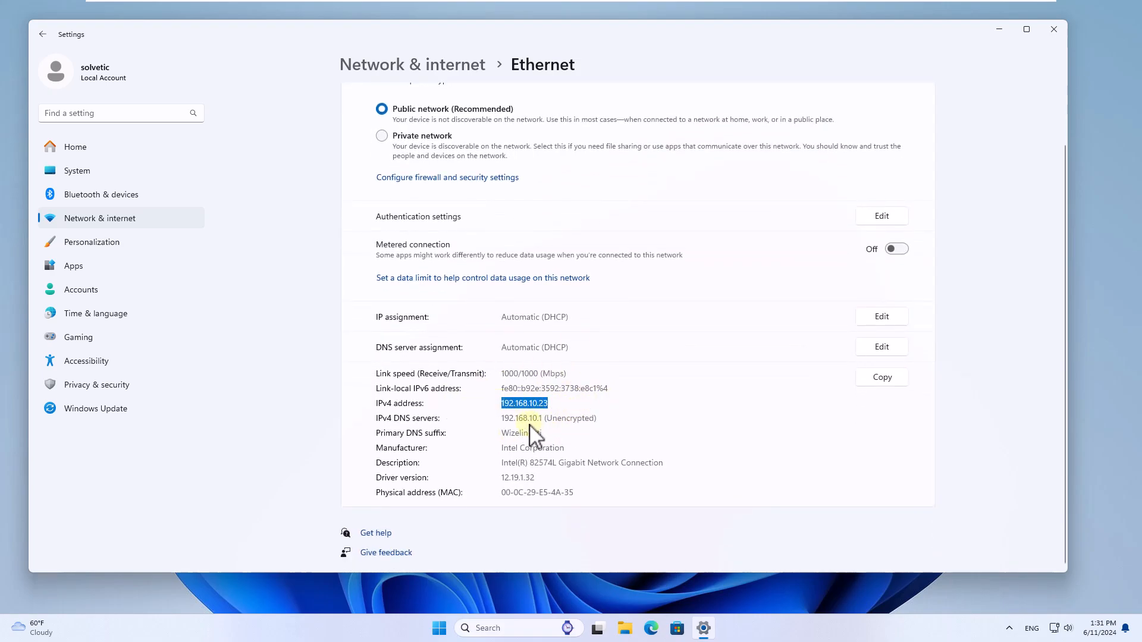
{"action": "left_click", "coordinate": [1053, 30]}
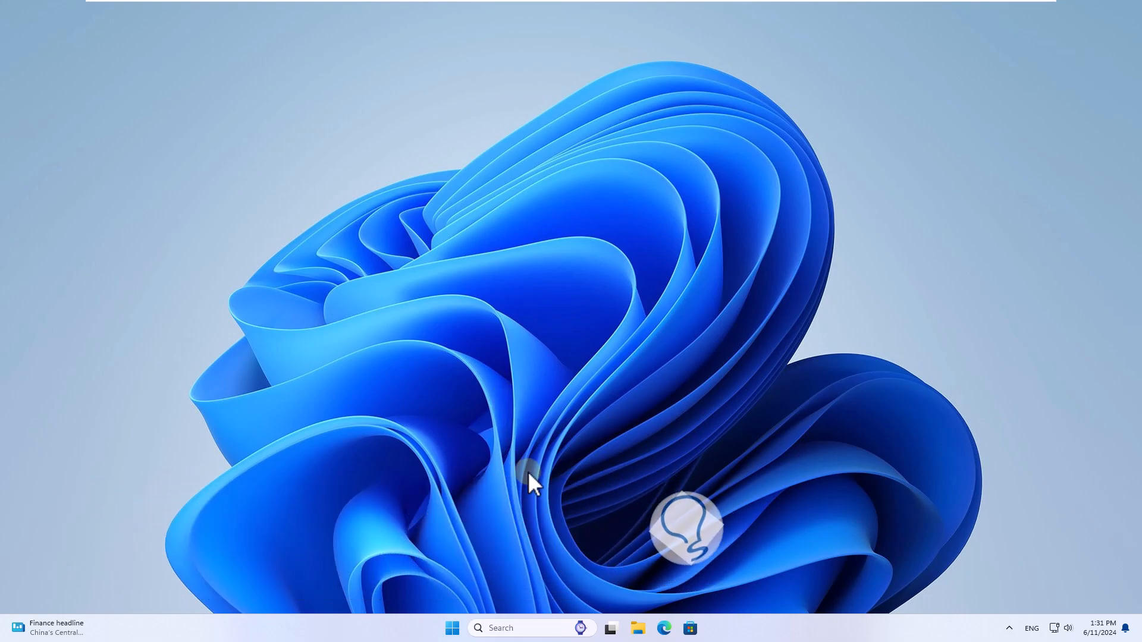
Search Windows for "view" and open the network connections window
{"action": "left_click", "coordinate": [529, 628]}
{"action": "type", "text": "vie"}
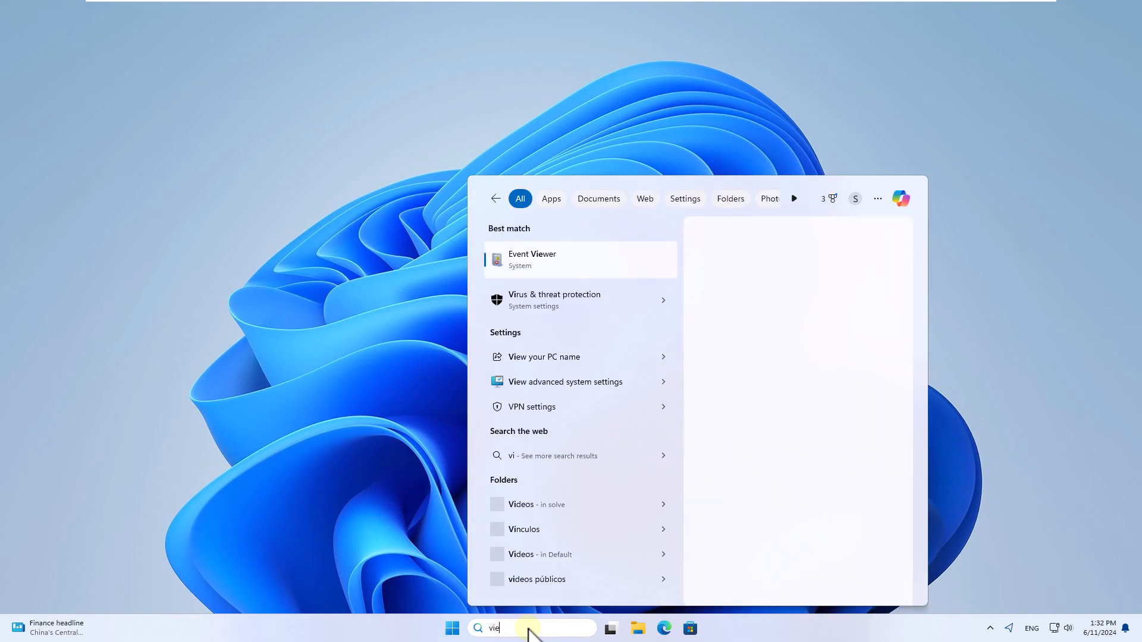
{"action": "type", "text": "w"}
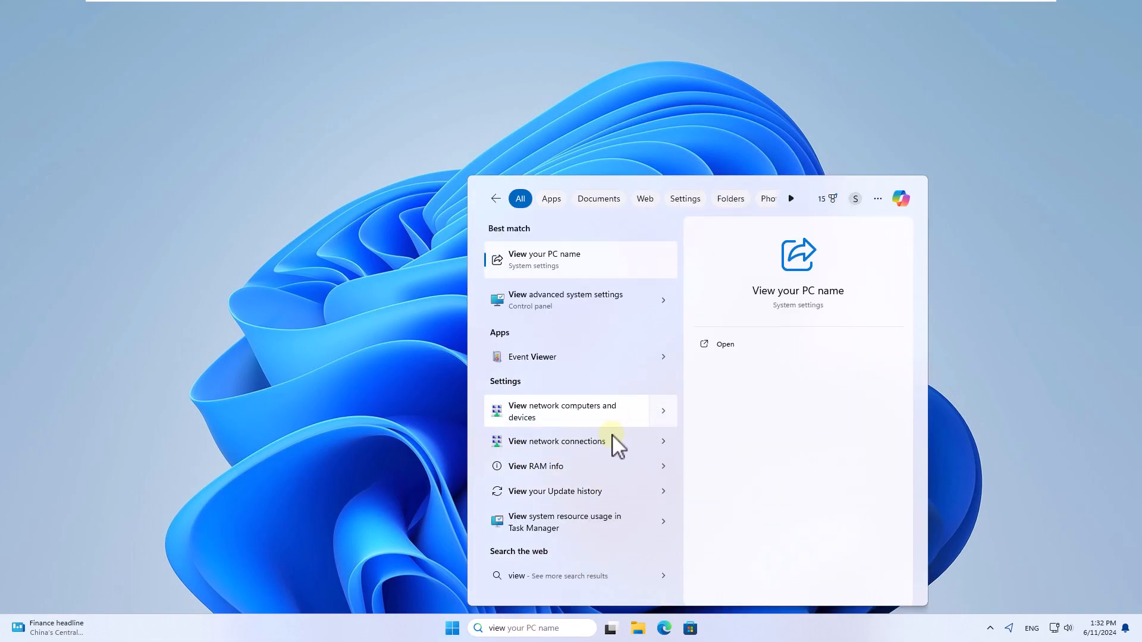
{"action": "left_click", "coordinate": [608, 440]}
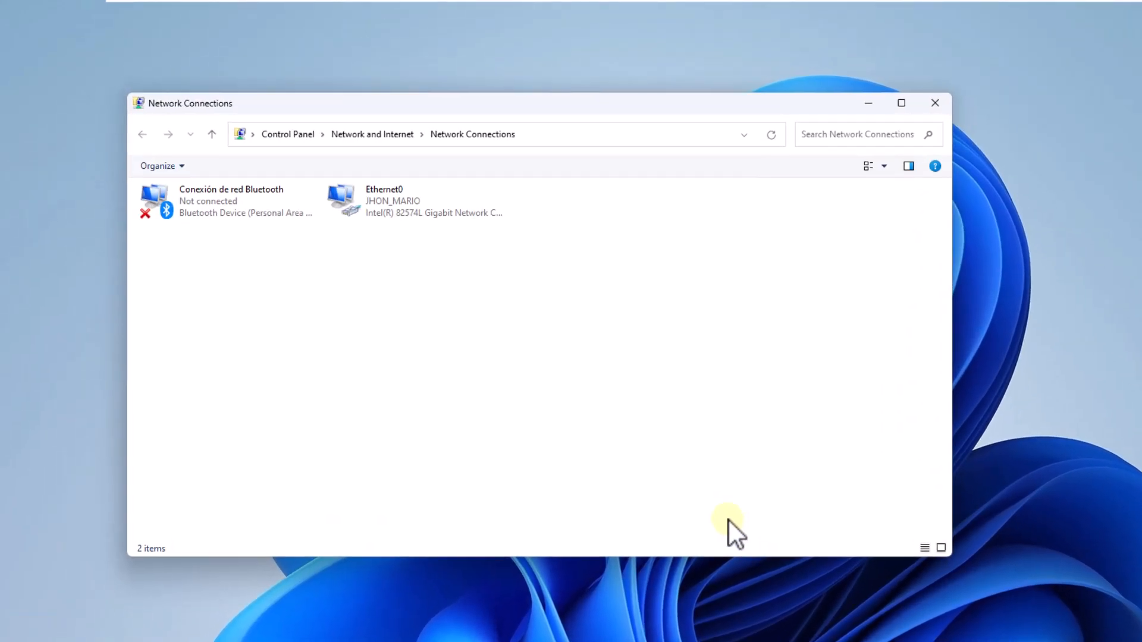
Examine the IPv4 address in the Ethernet0 adapter's connection details, then close the detail, status and Network Connections windows
{"action": "left_click", "coordinate": [377, 192]}
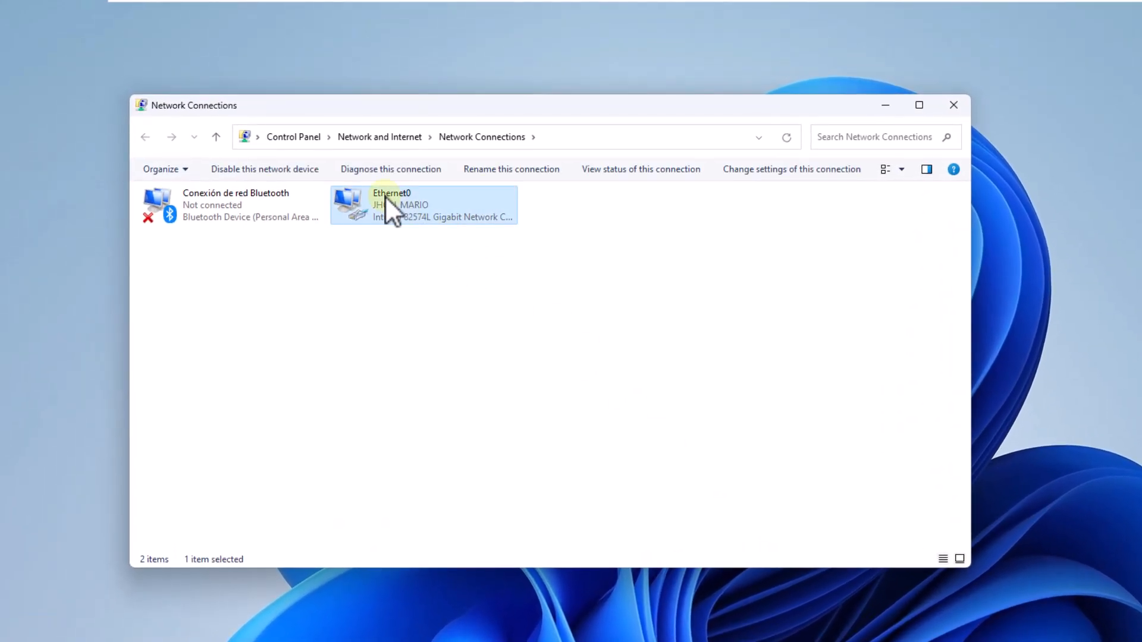
{"action": "right_click", "coordinate": [384, 195]}
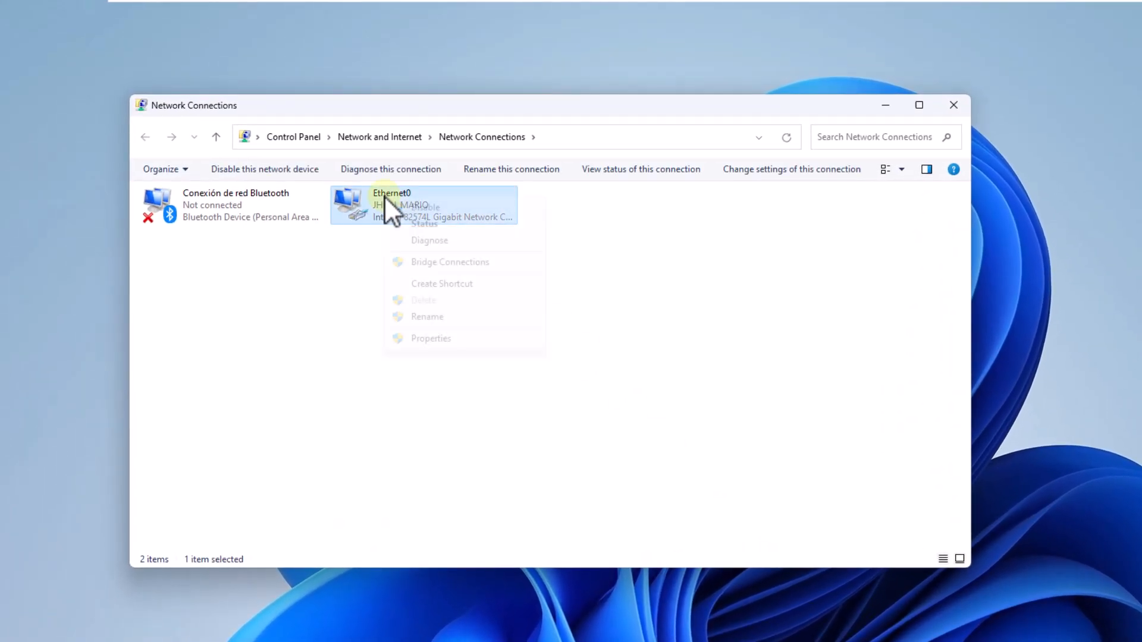
{"action": "left_click", "coordinate": [424, 225]}
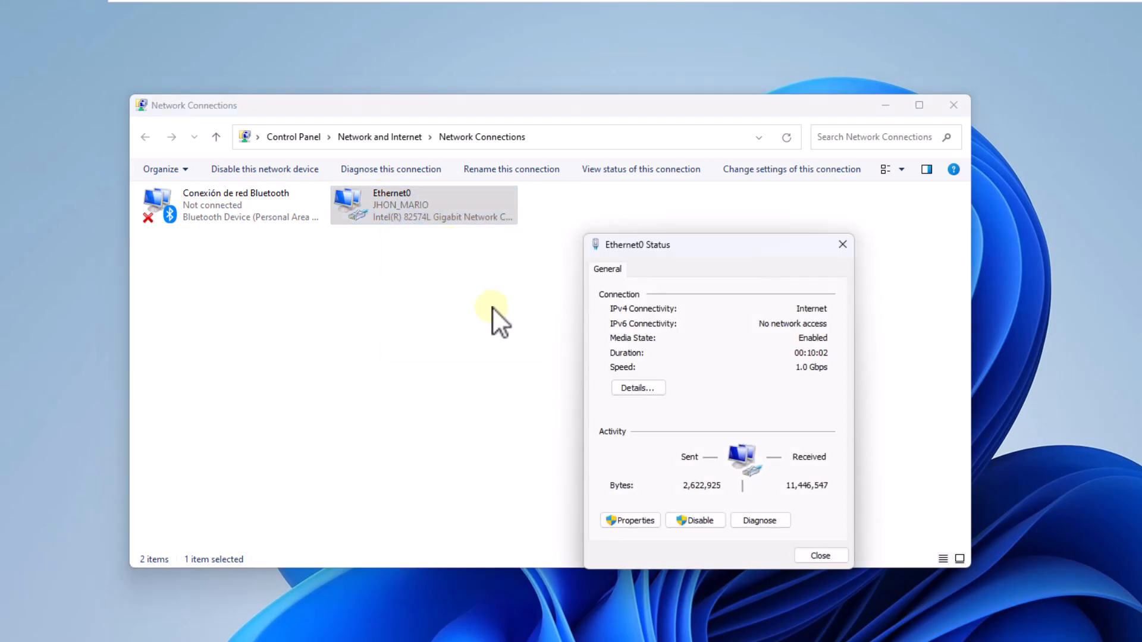
{"action": "left_click", "coordinate": [639, 388]}
{"action": "left_click", "coordinate": [703, 377]}
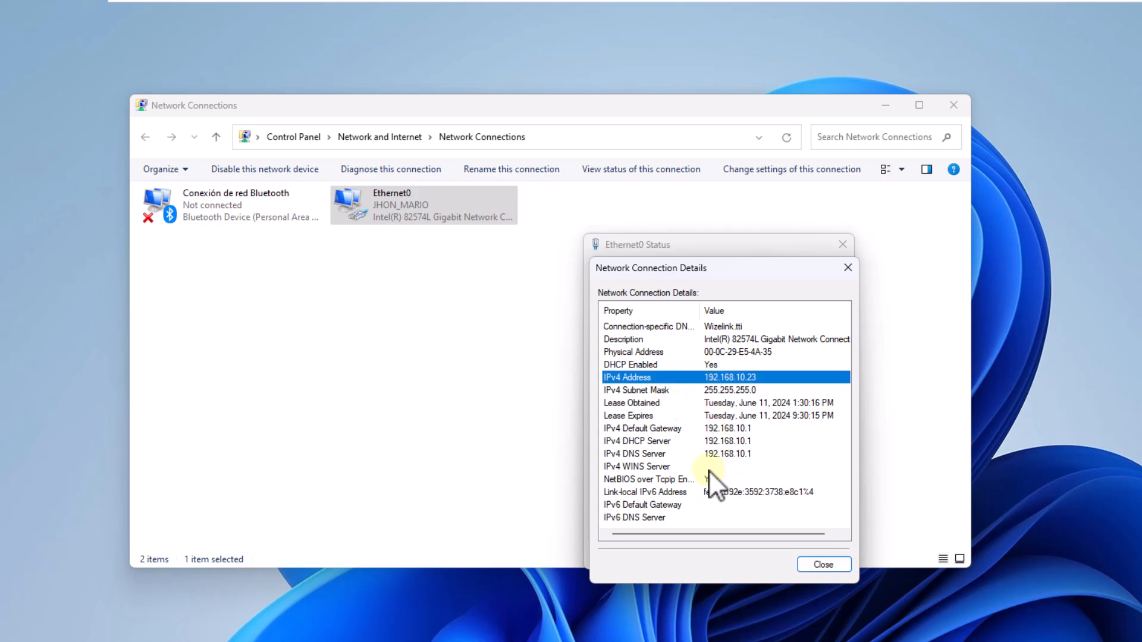
{"action": "left_click", "coordinate": [825, 564]}
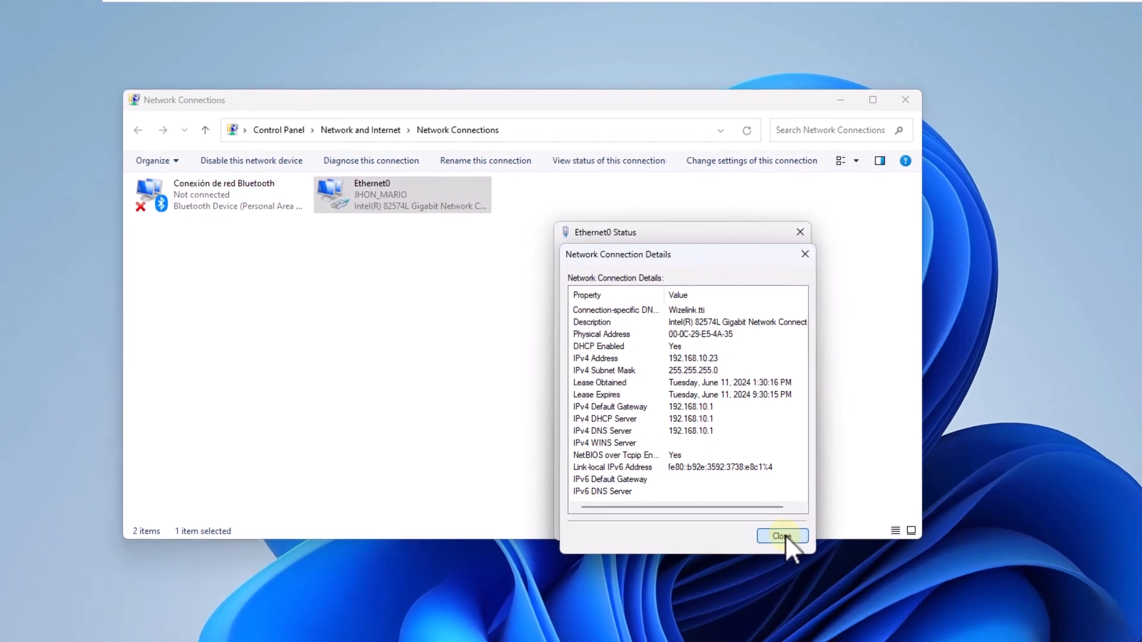
{"action": "left_click", "coordinate": [784, 529]}
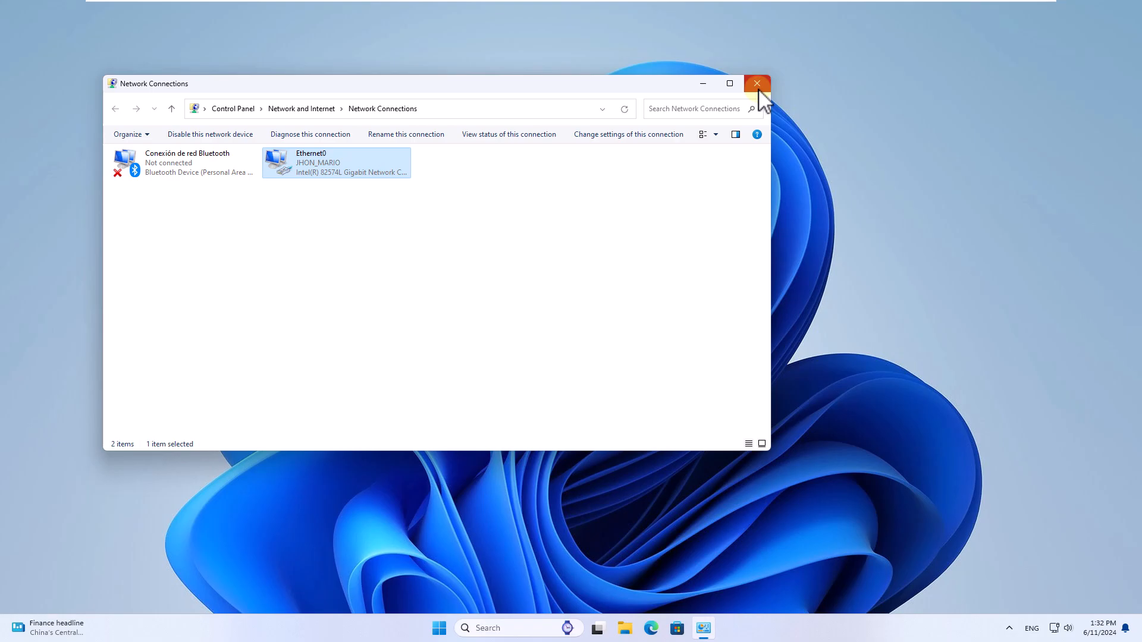
{"action": "left_click", "coordinate": [758, 88]}
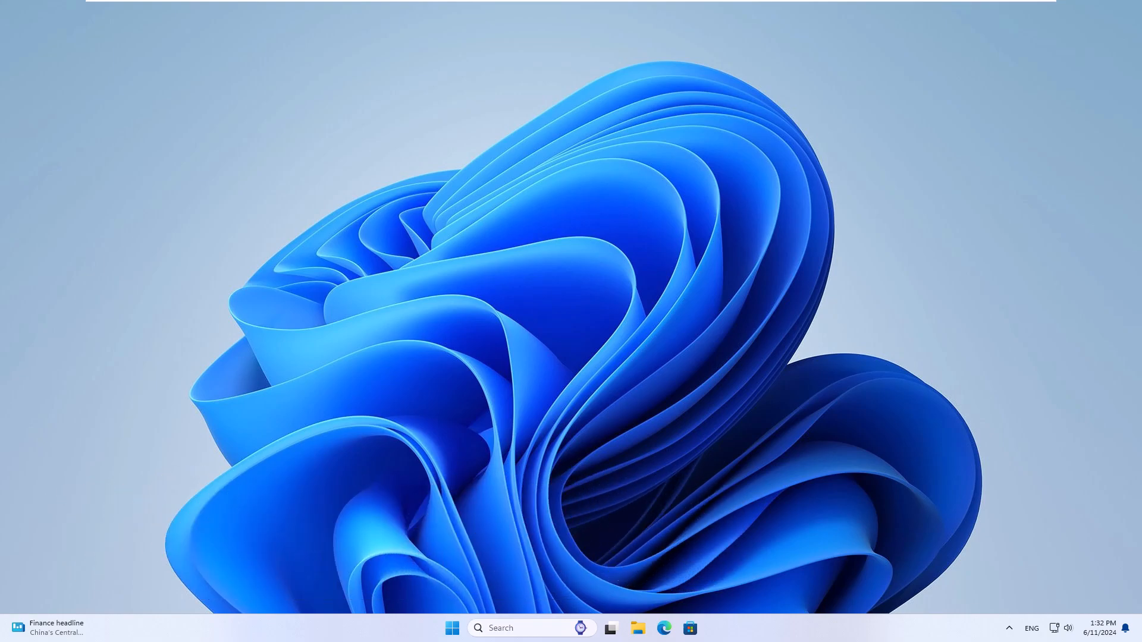
Open Command Prompt and run ipconfig to read the Ethernet adapter's IPv4 address
{"action": "left_click", "coordinate": [497, 628]}
{"action": "type", "text": "cmd"}
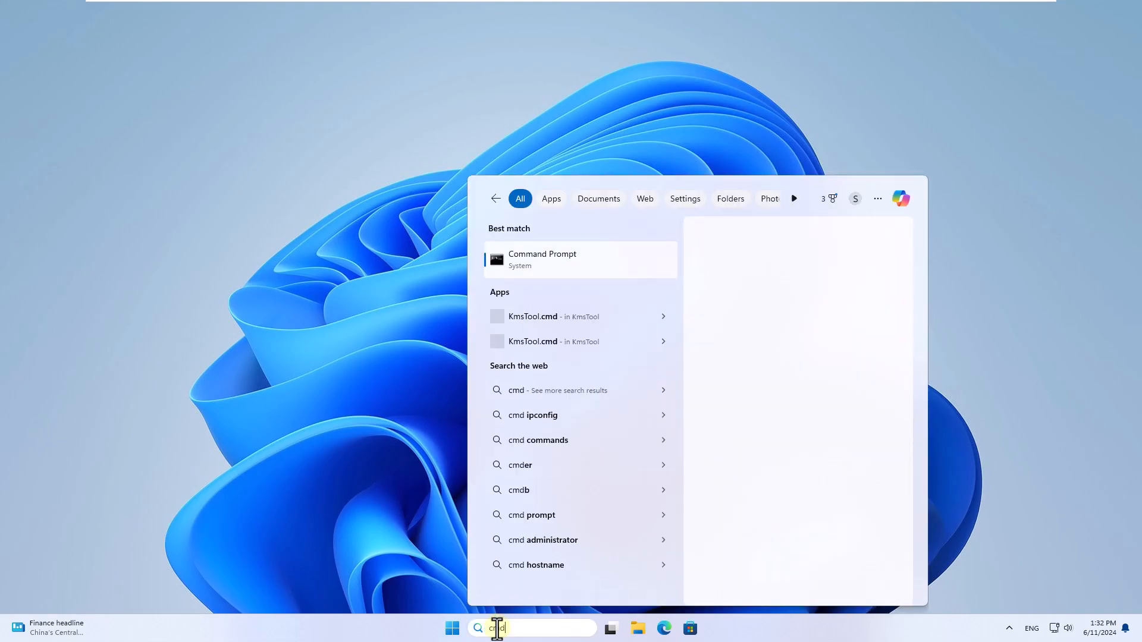
{"action": "left_click", "coordinate": [604, 265]}
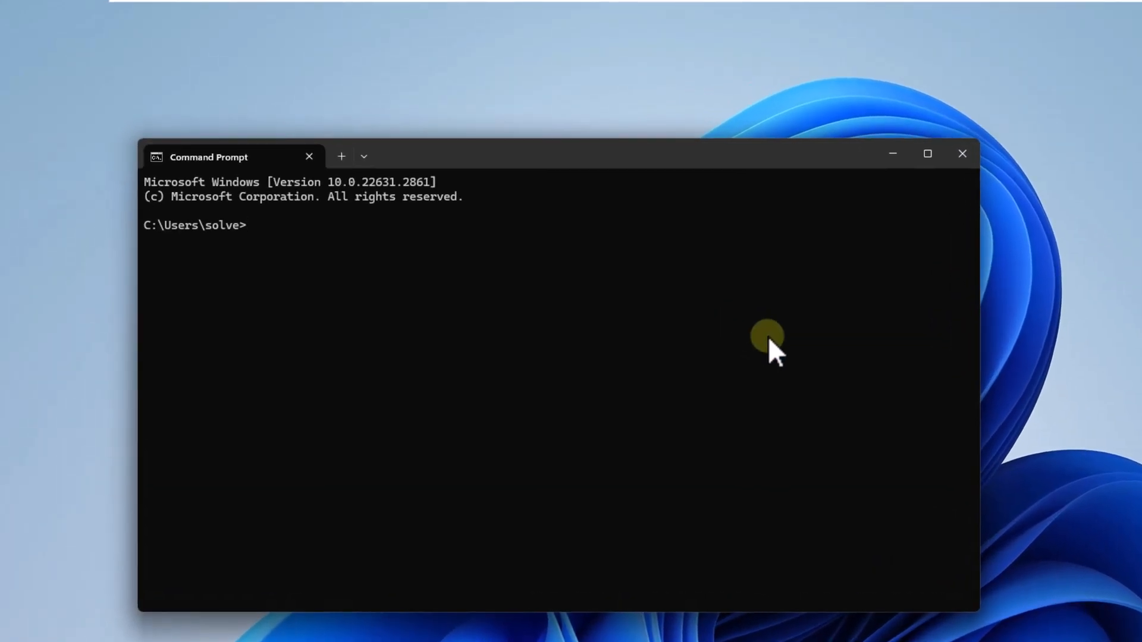
{"action": "type", "text": "ipconfig"}
{"action": "key", "text": "Return"}
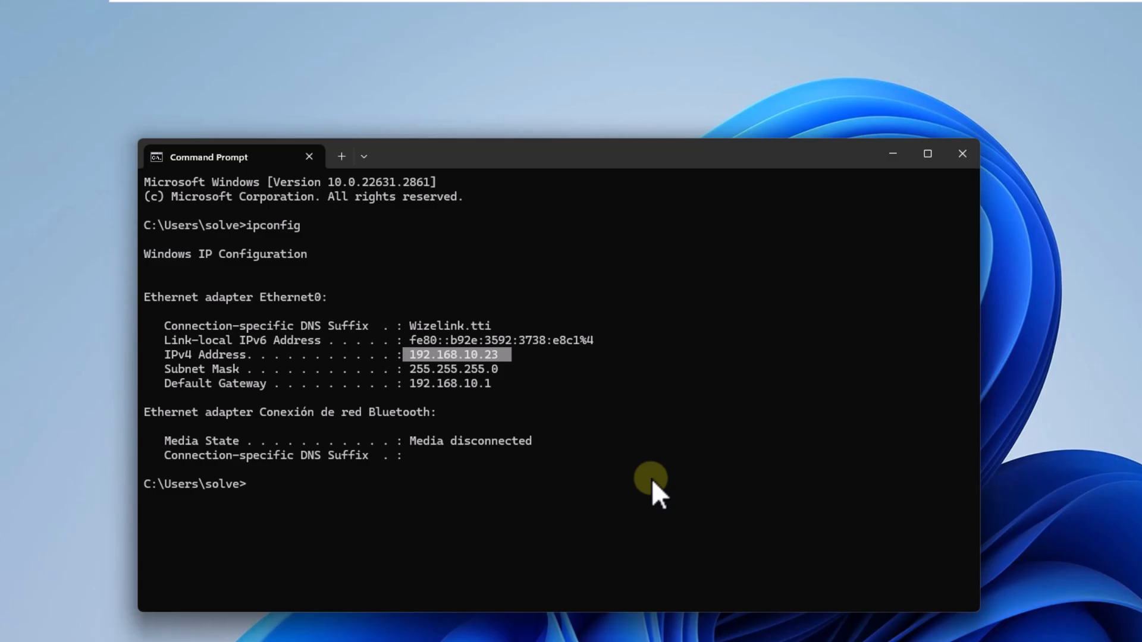
{"action": "left_click", "coordinate": [651, 481]}
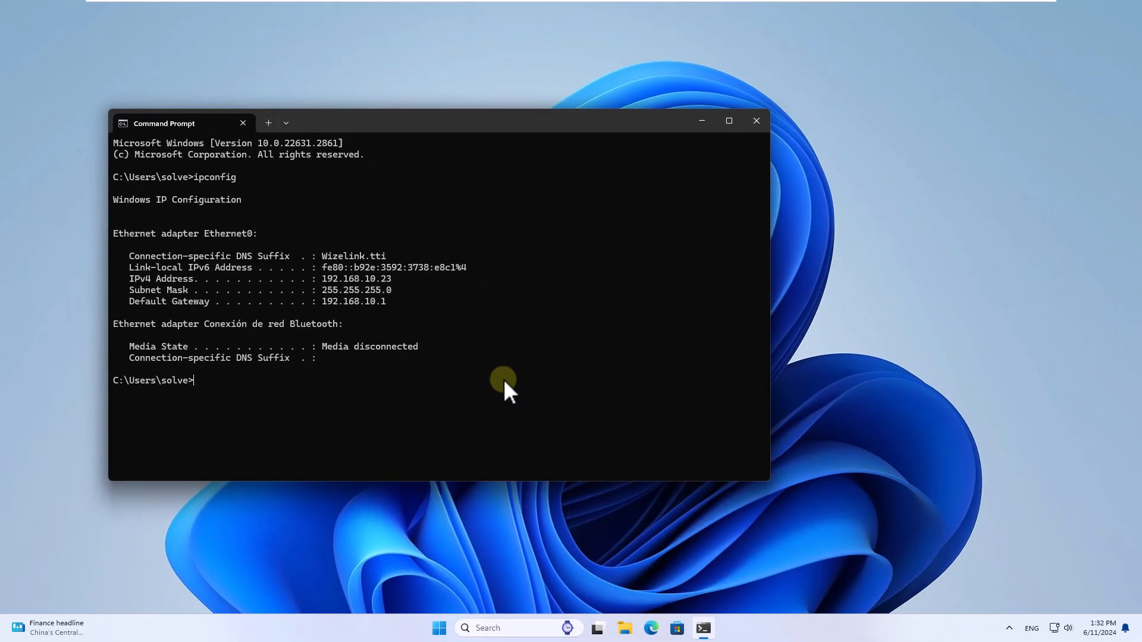
{"action": "key", "text": "Return"}
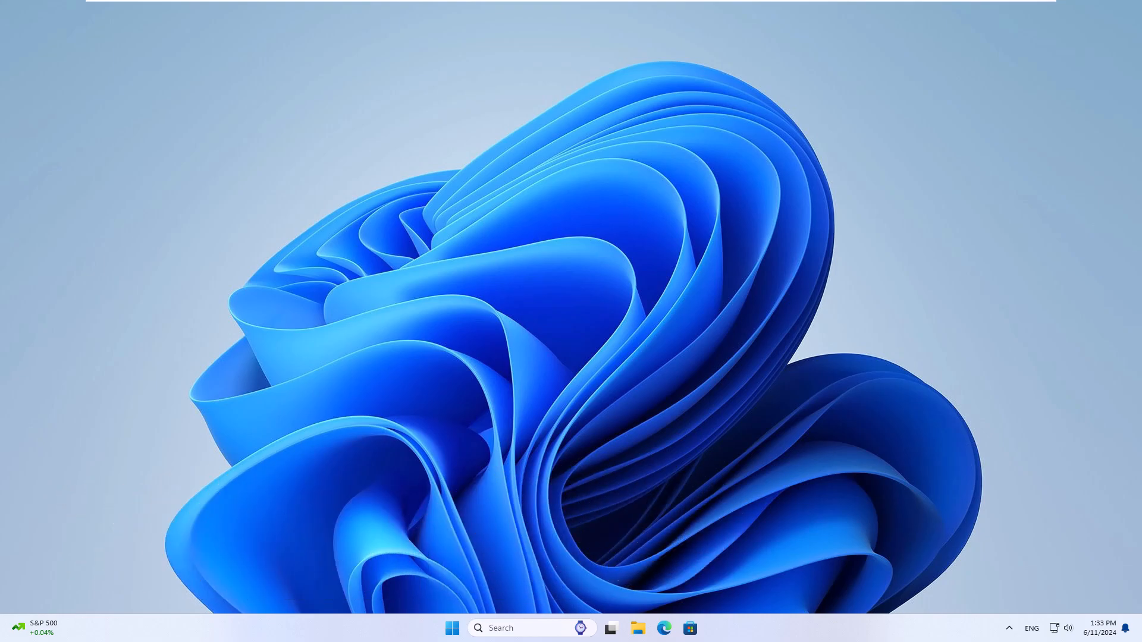
Open the TCP/IPv4 protocol properties of the Ethernet0 adapter from Network Connections
{"action": "left_click", "coordinate": [510, 628]}
{"action": "type", "text": "view"}
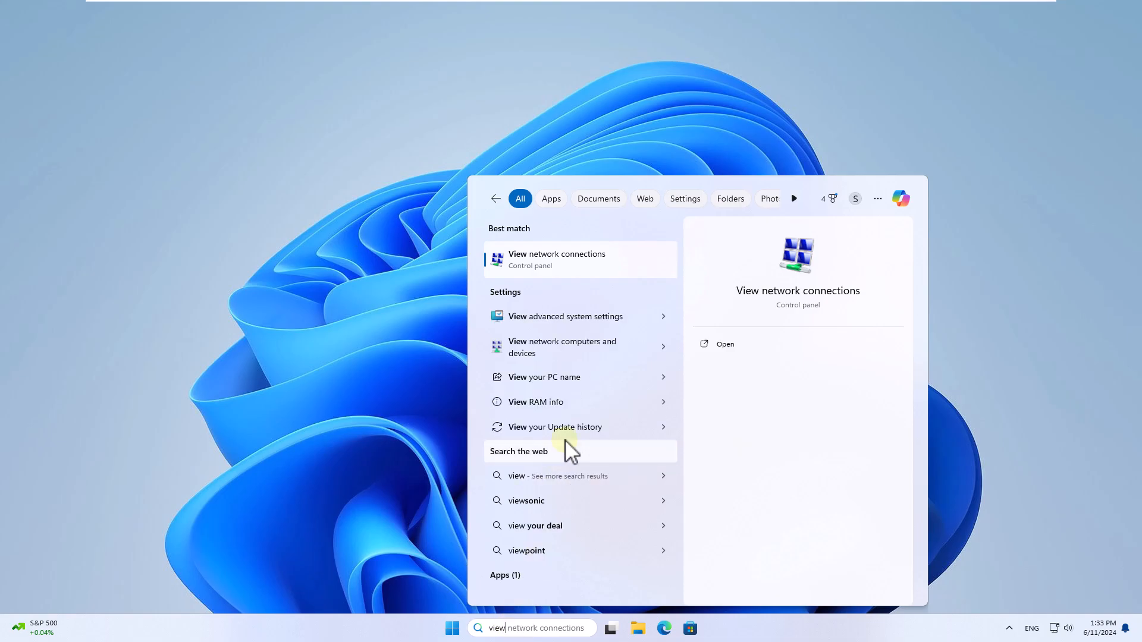
{"action": "left_click", "coordinate": [628, 270]}
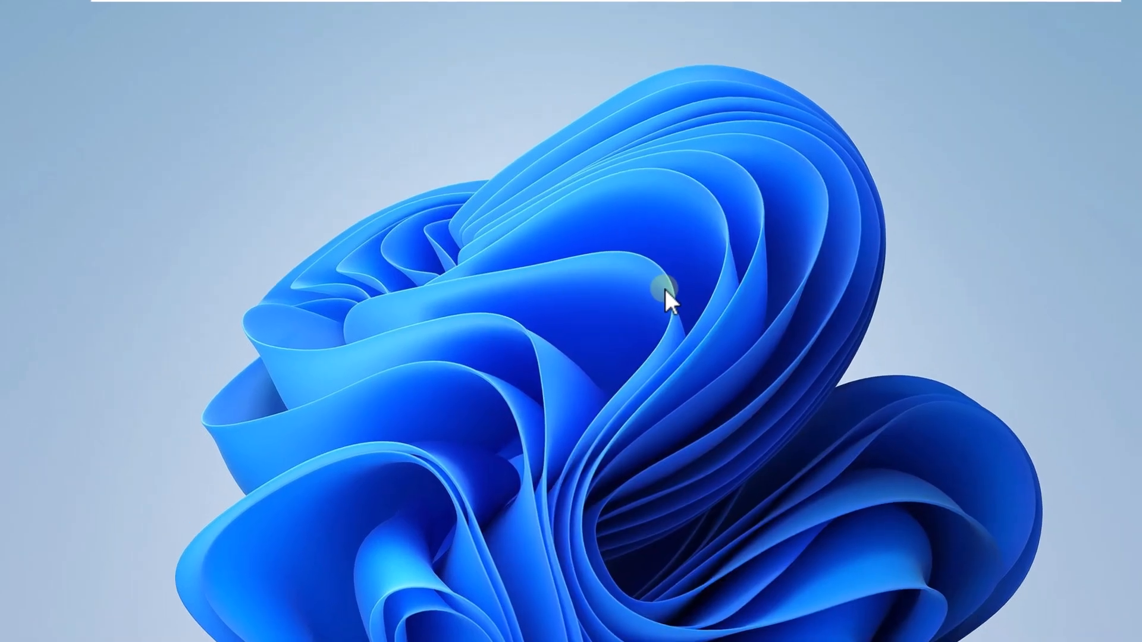
{"action": "left_click", "coordinate": [321, 178]}
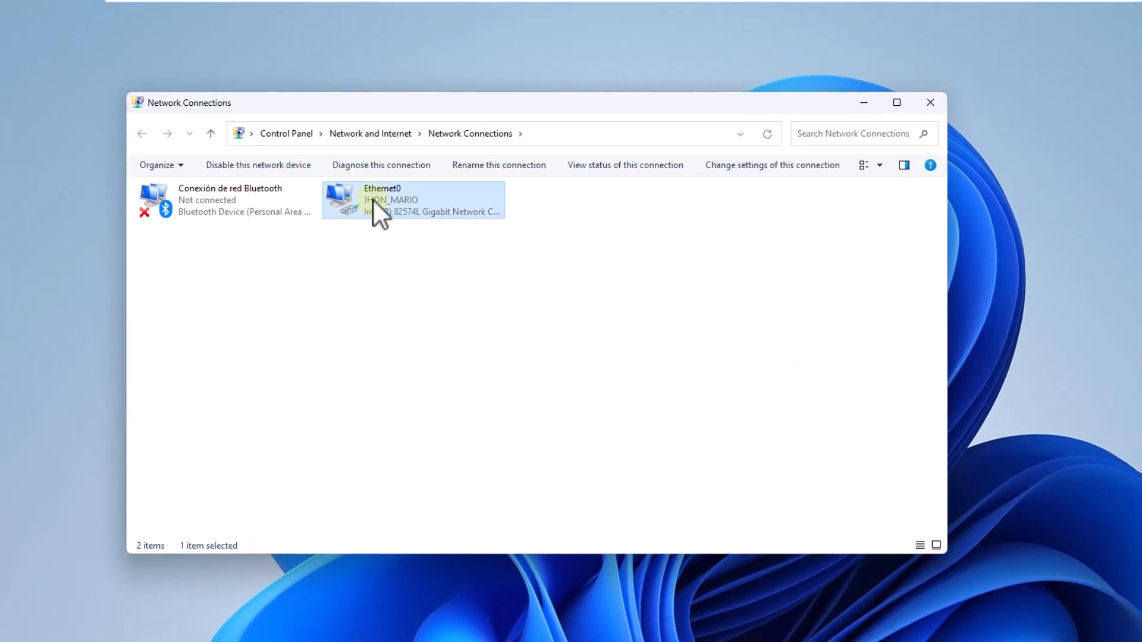
{"action": "right_click", "coordinate": [373, 201]}
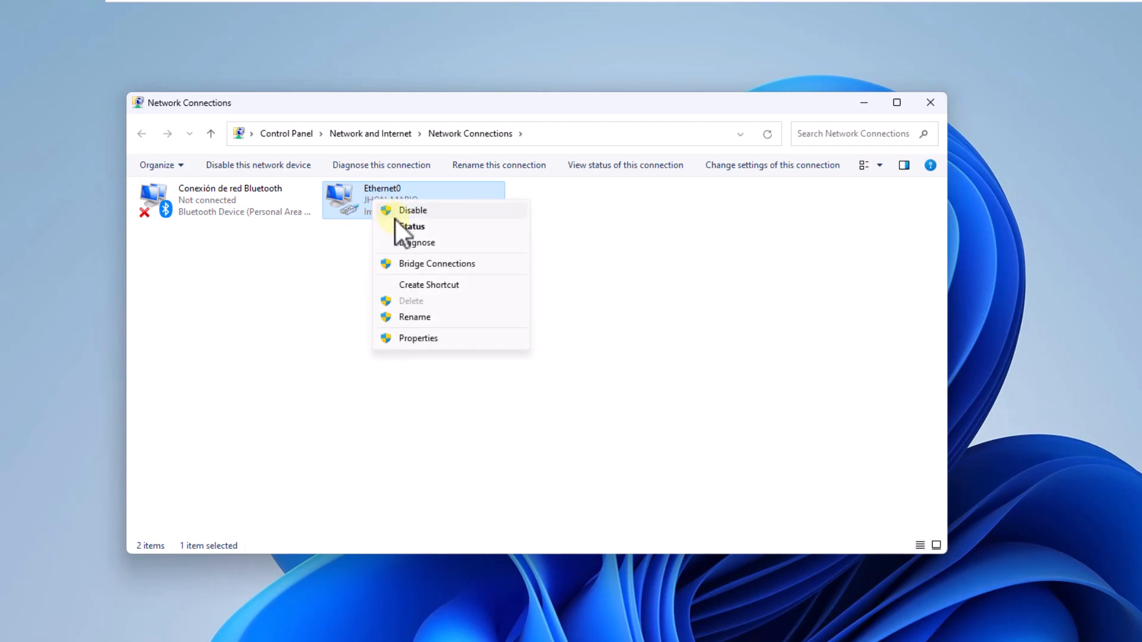
{"action": "left_click", "coordinate": [426, 338]}
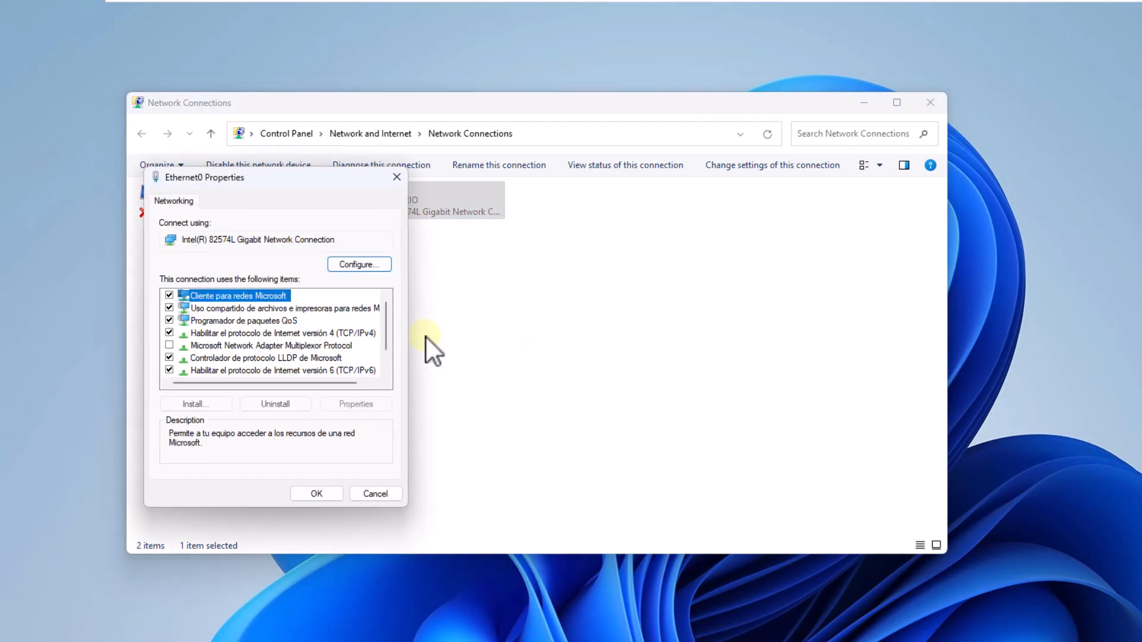
{"action": "left_click", "coordinate": [325, 330]}
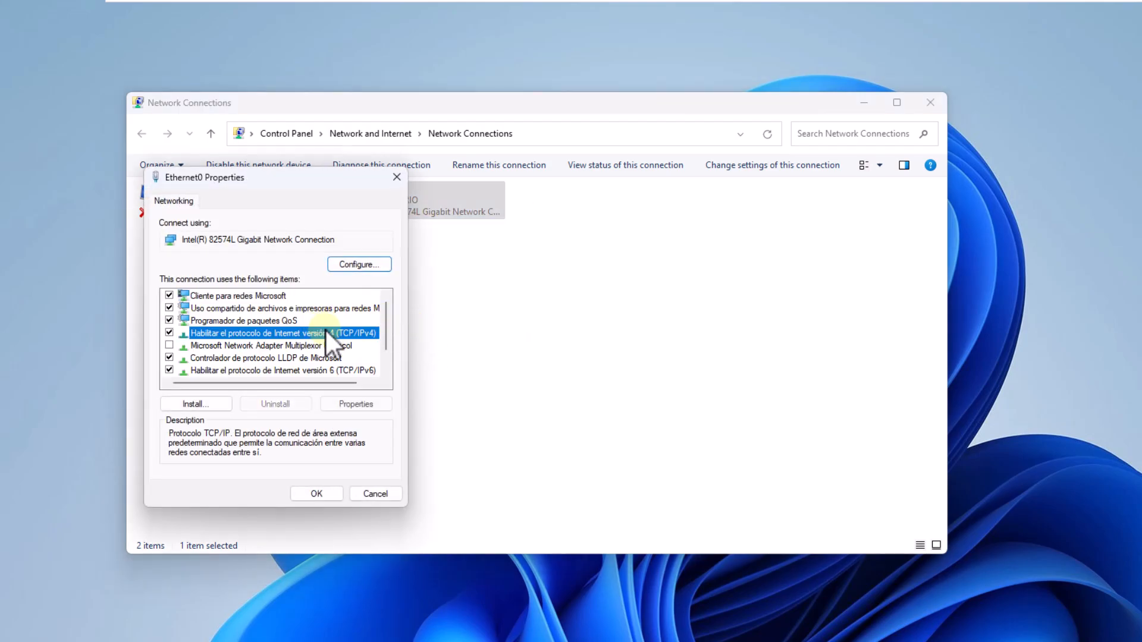
{"action": "left_click", "coordinate": [369, 403]}
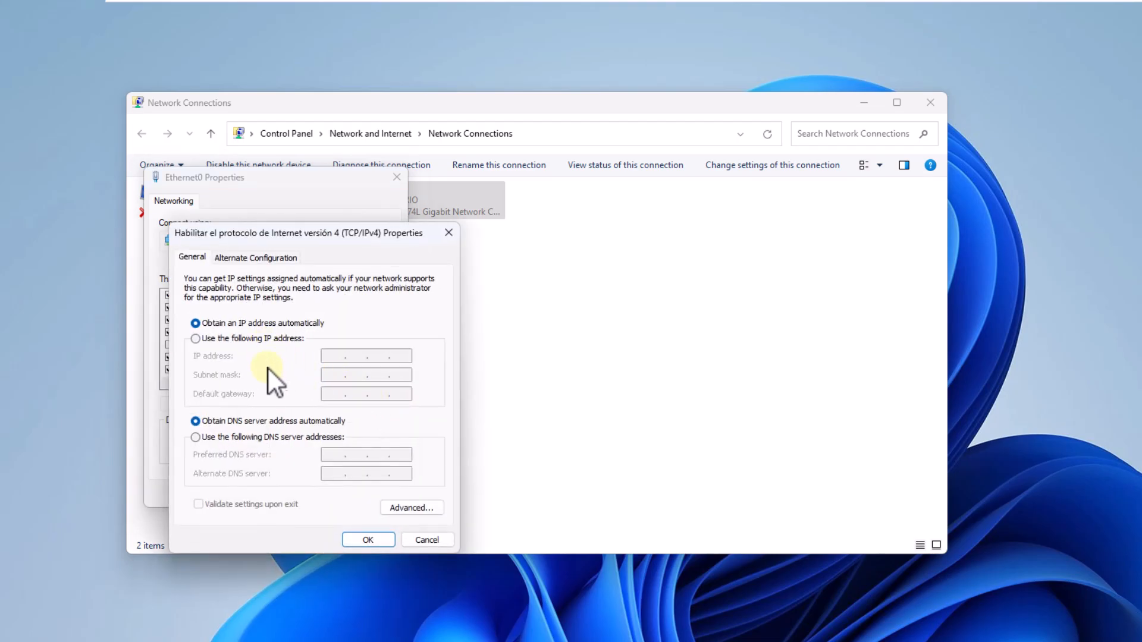
Assign the static IP address 192.168.10.40 with subnet mask 255.255.255.0 and default gateway 192.168.10.1
{"action": "left_click", "coordinate": [268, 338]}
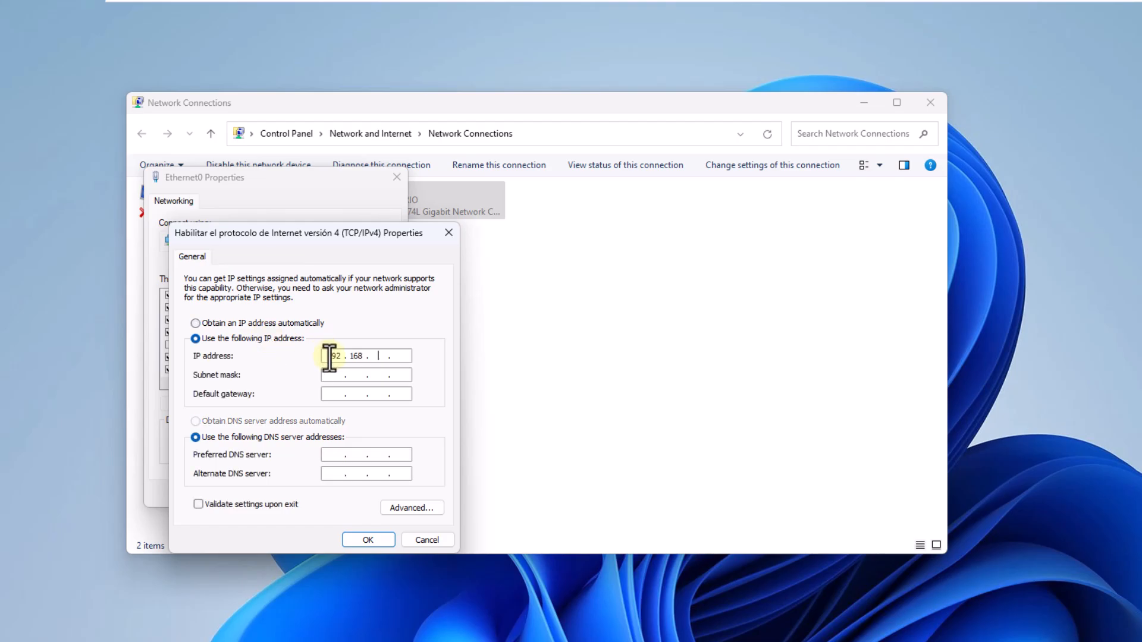
{"action": "key", "text": "Tab"}
{"action": "type", "text": "0"}
{"action": "key", "text": "Tab"}
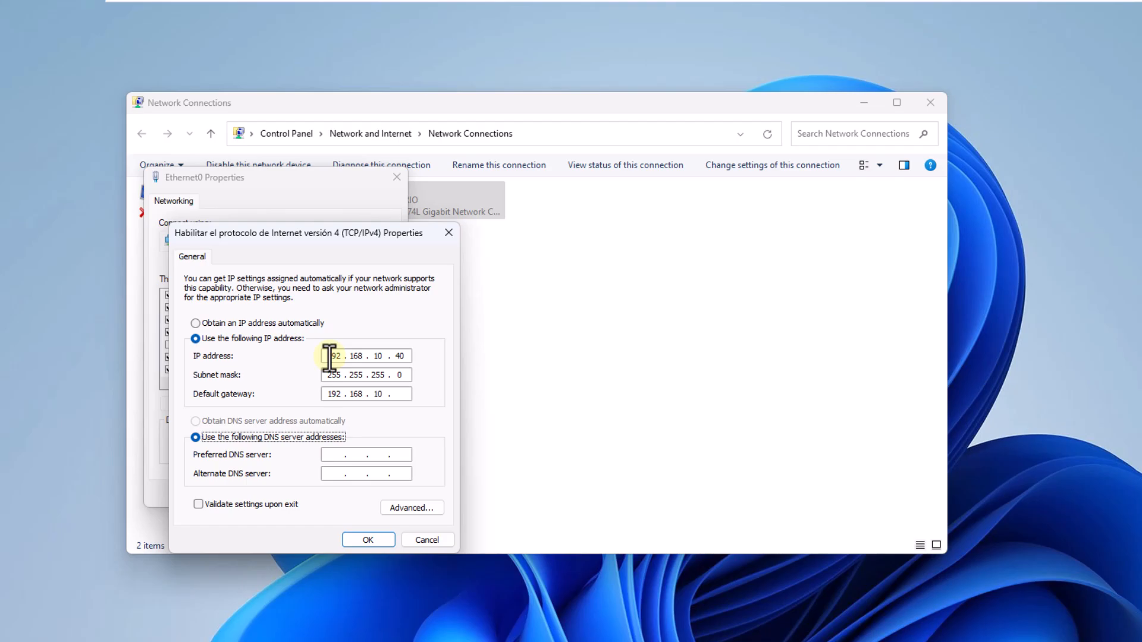
{"action": "left_click", "coordinate": [403, 398]}
{"action": "type", "text": "1"}
Set the preferred DNS server to 8.8.8.8, apply the IPv4 settings, and close the adapter and Network Connections windows
{"action": "left_click", "coordinate": [328, 458]}
{"action": "type", "text": "8 . 8 . 8 . 8"}
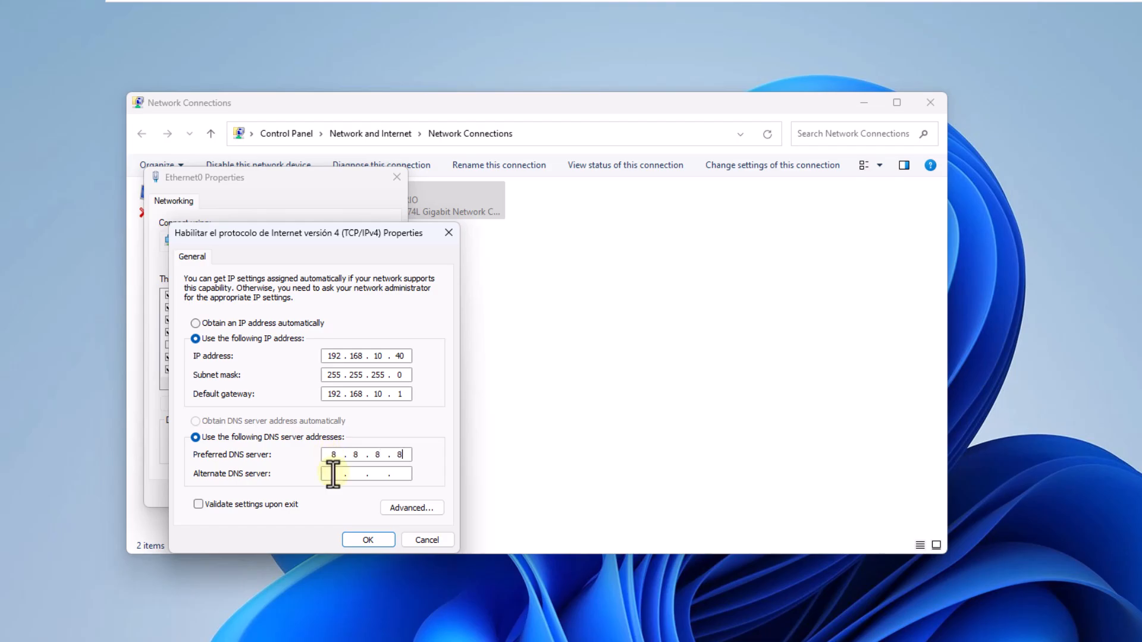
{"action": "left_click", "coordinate": [368, 539]}
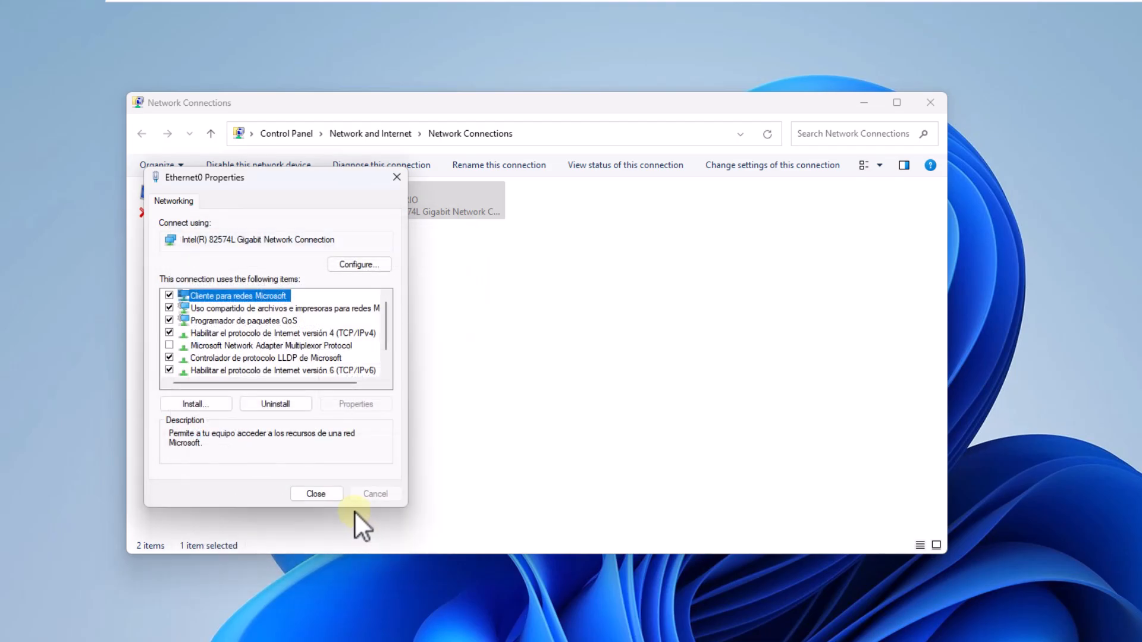
{"action": "left_click", "coordinate": [316, 493]}
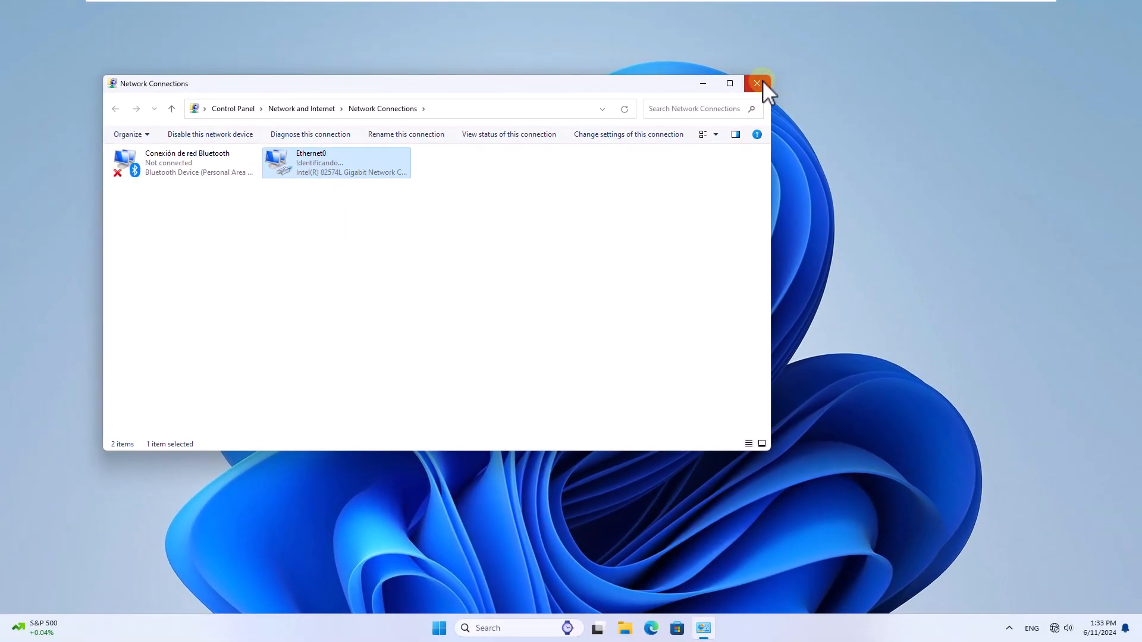
{"action": "left_click", "coordinate": [761, 83]}
Run ipconfig in a new Command Prompt window to check the Ethernet adapter's changed IPv4 settings, and close the window
{"action": "left_click", "coordinate": [525, 628]}
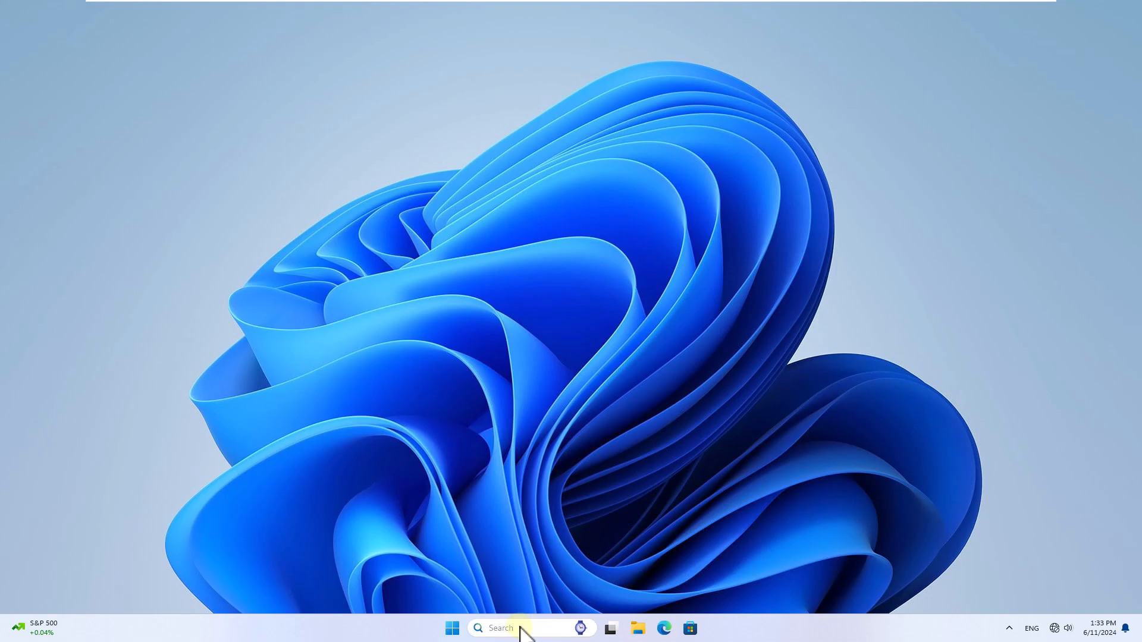
{"action": "type", "text": "cmd"}
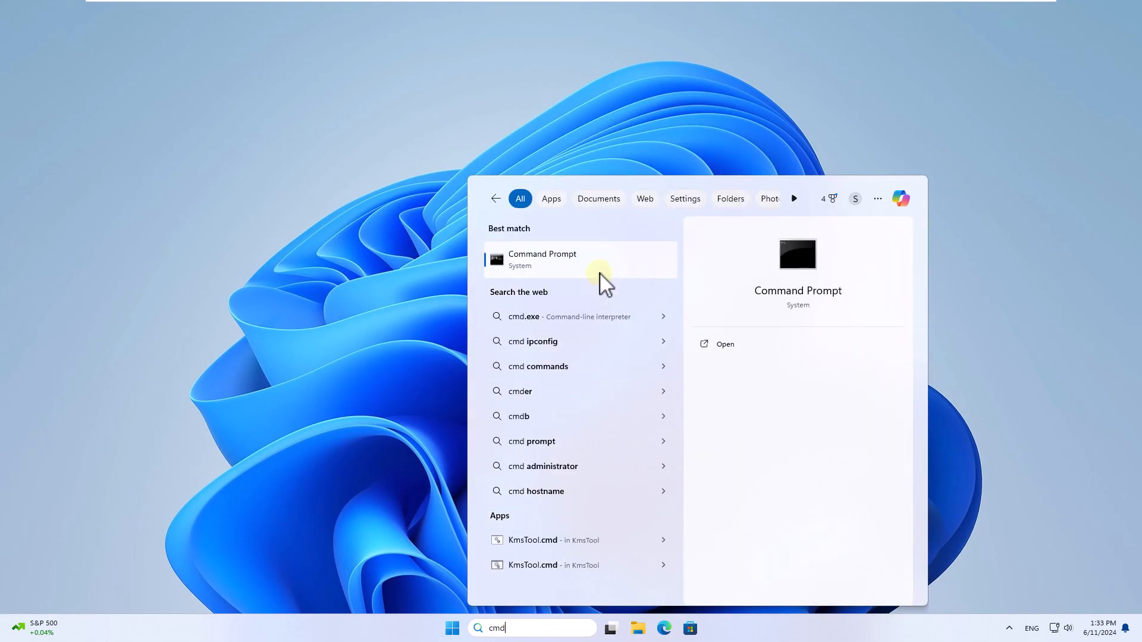
{"action": "left_click", "coordinate": [599, 275]}
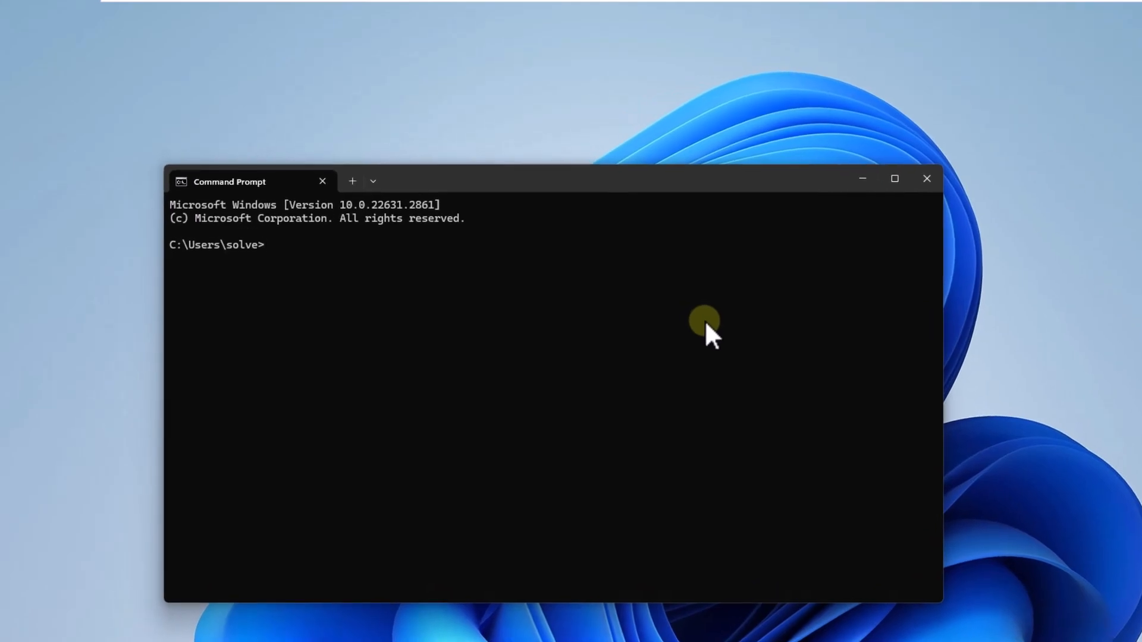
{"action": "type", "text": "ipconfig"}
{"action": "key", "text": "Return"}
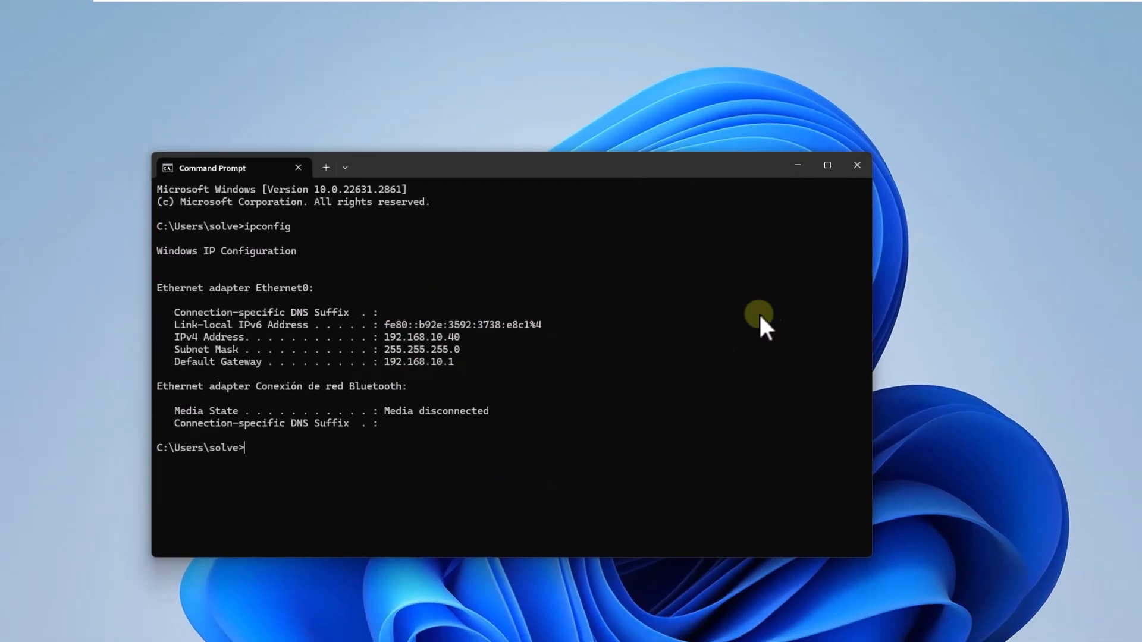
{"action": "left_click", "coordinate": [788, 154]}
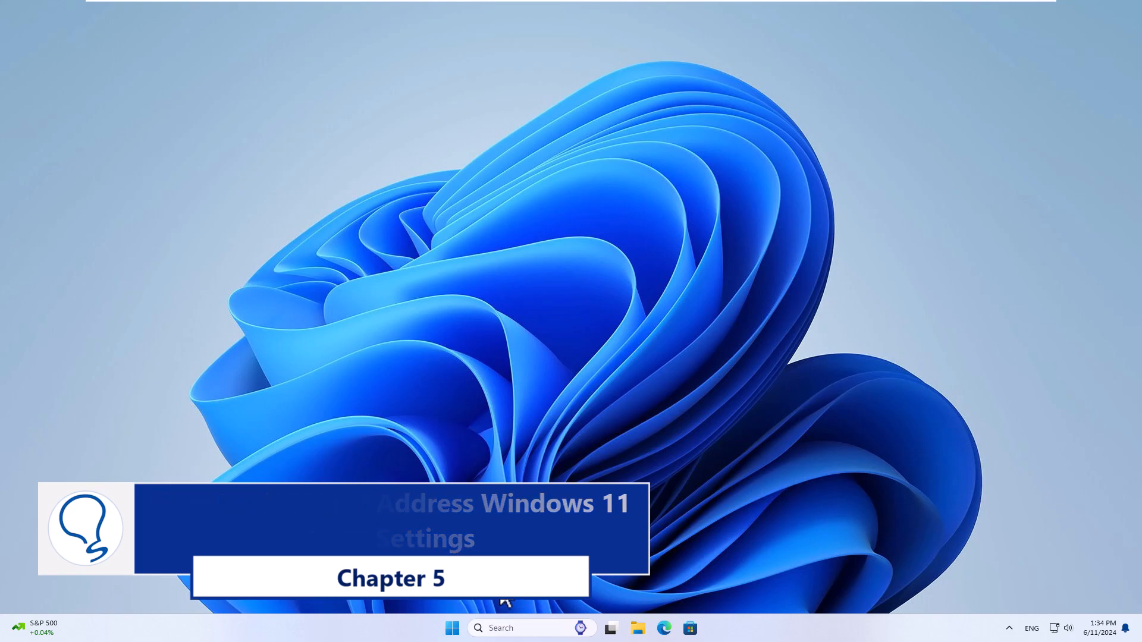
Open the Ethernet page under Network & internet in Windows Settings and find the IP assignment entry
{"action": "left_click", "coordinate": [451, 628]}
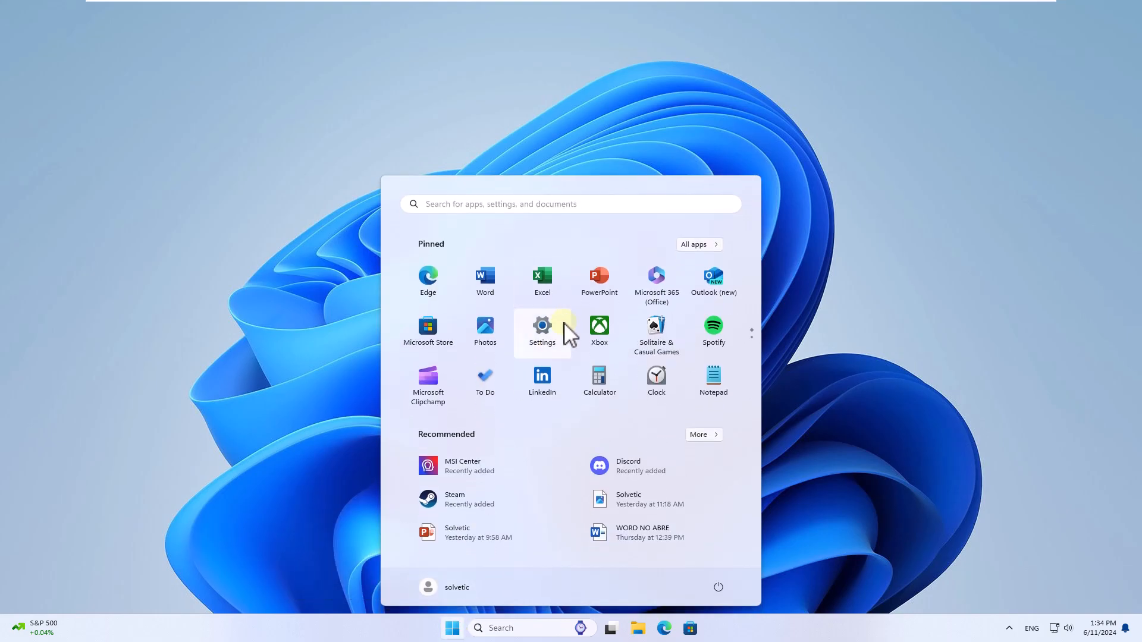
{"action": "left_click", "coordinate": [556, 337]}
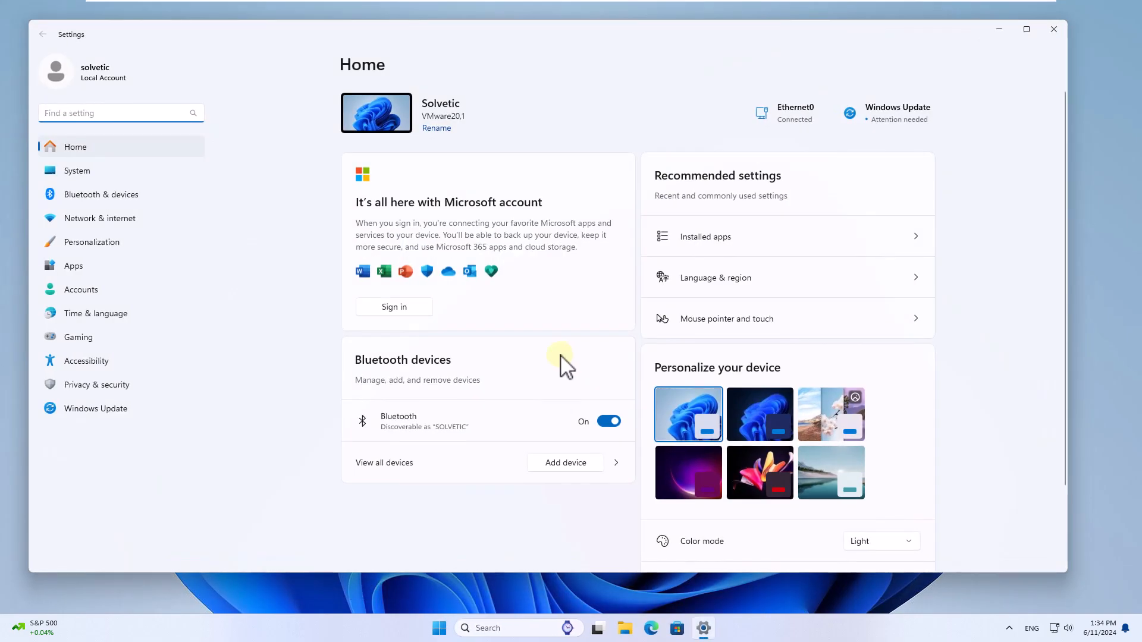
{"action": "left_click", "coordinate": [136, 224]}
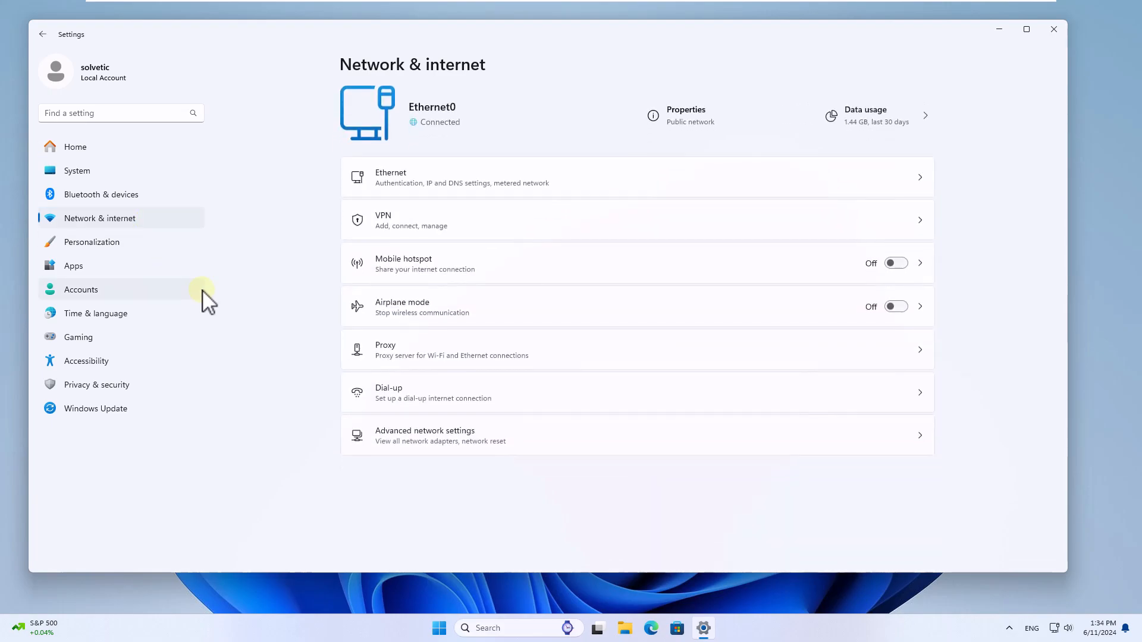
{"action": "left_click", "coordinate": [493, 185]}
{"action": "scroll", "coordinate": [452, 321], "scroll_direction": "down", "scroll_amount": 2}
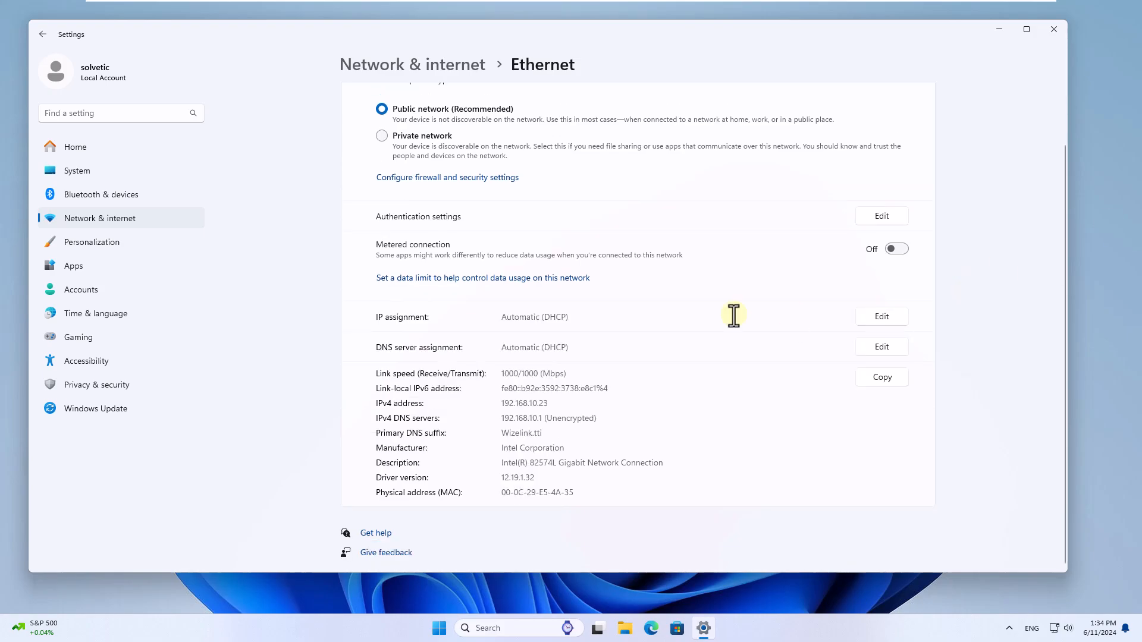
Switch the Ethernet connection's IP assignment from automatic to Manual and enable IPv4
{"action": "left_click", "coordinate": [882, 317]}
{"action": "left_click", "coordinate": [610, 280]}
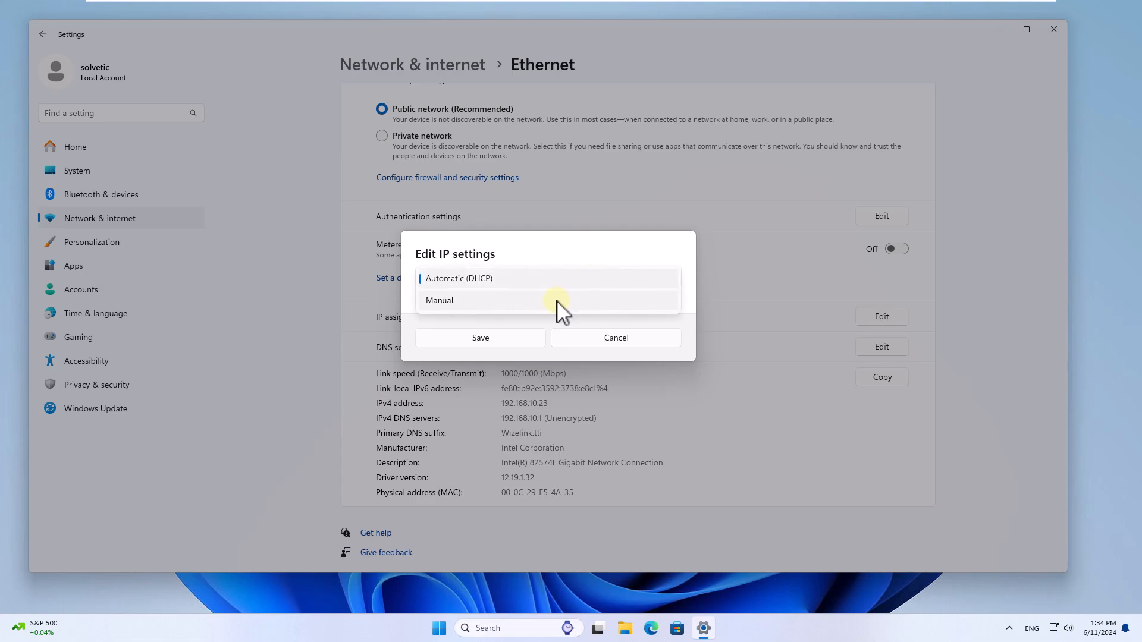
{"action": "left_click", "coordinate": [559, 302]}
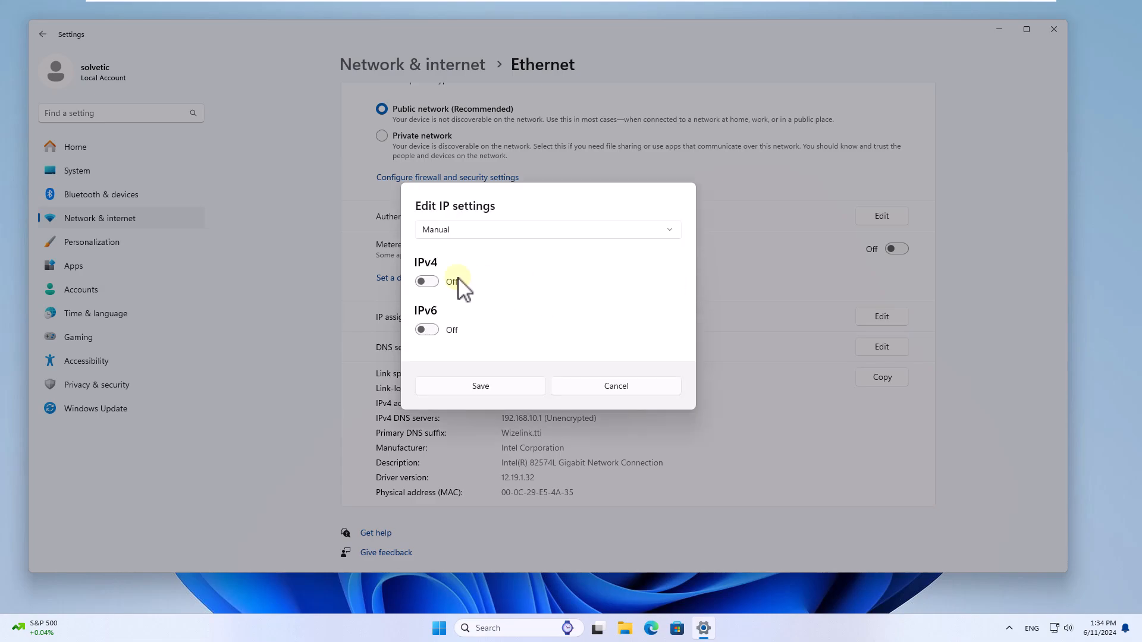
{"action": "left_click", "coordinate": [425, 282]}
Enter the IPv4 address 192.168.10.41 and the subnet mask 255.255.255.0 in the manual IP settings
{"action": "left_click", "coordinate": [448, 216]}
{"action": "type", "text": "192.168.10.4"}
{"action": "type", "text": "10.4"}
{"action": "key", "text": "Tab"}
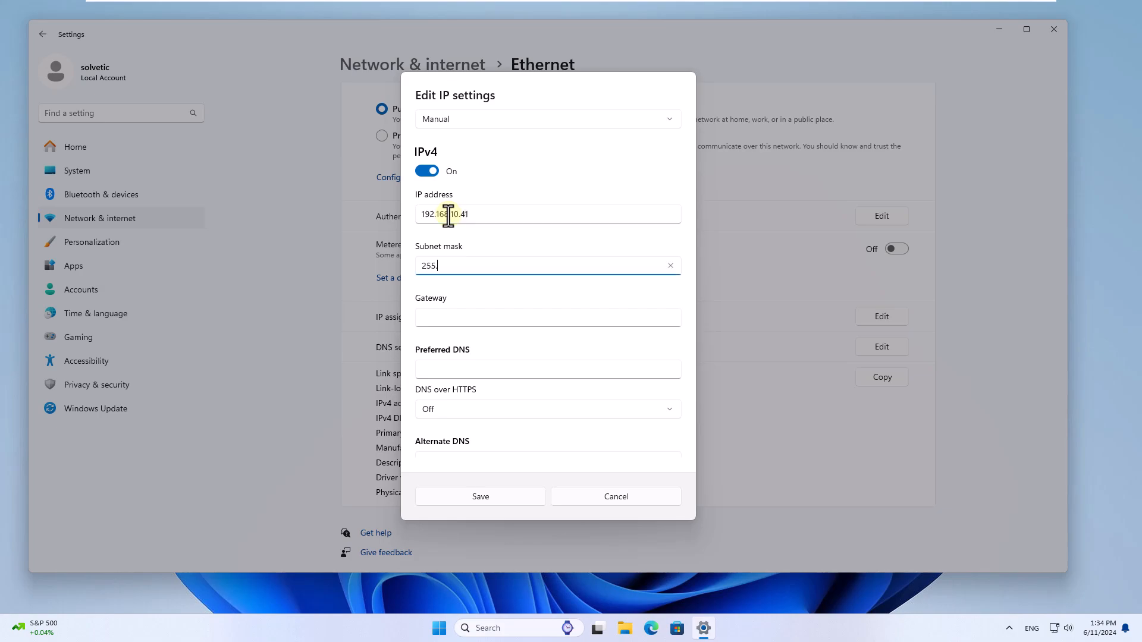
{"action": "key", "text": "Tab"}
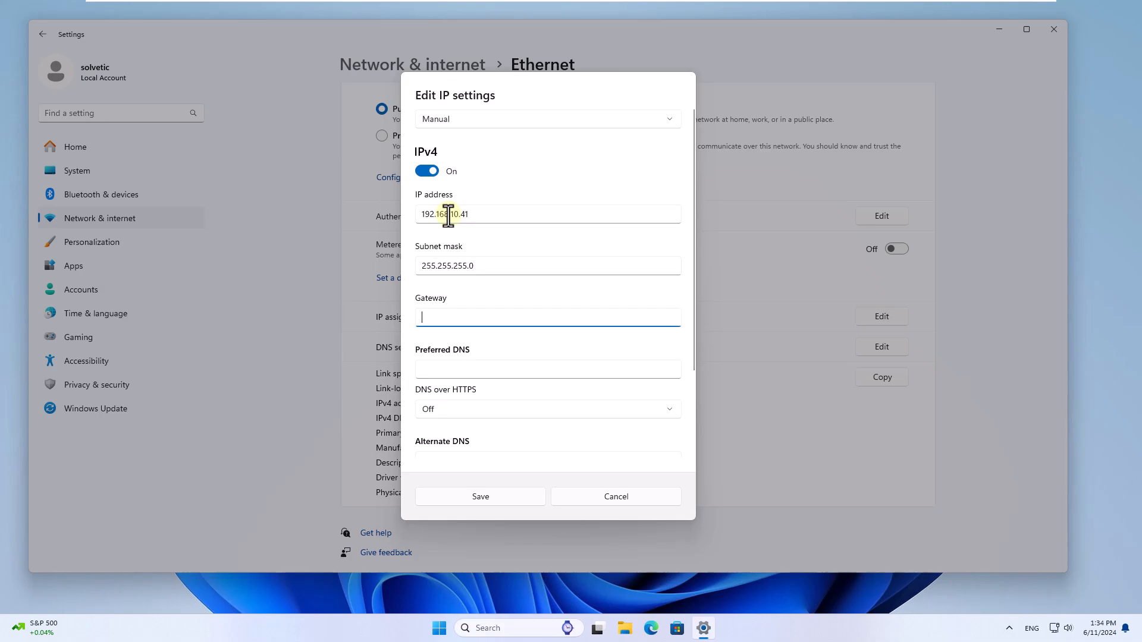
Set the gateway to 192.168.10.1 and the preferred DNS to 8.8.8.8, save the IP settings, and minimize the Settings window
{"action": "type", "text": "192.168"}
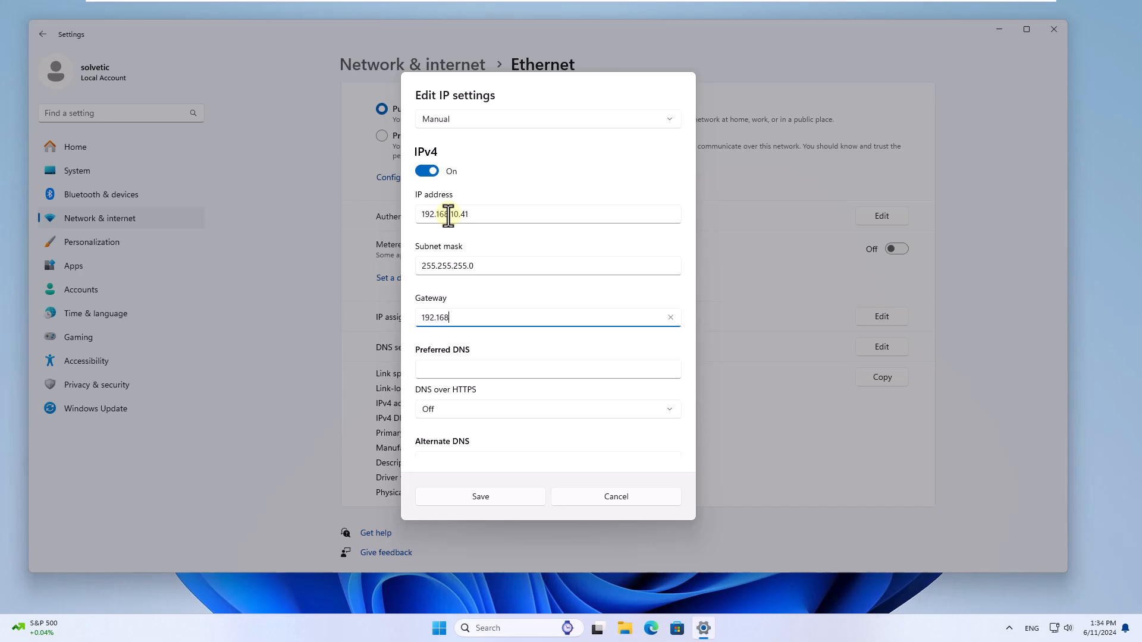
{"action": "type", "text": ".10.1"}
{"action": "key", "text": "Tab"}
{"action": "type", "text": "8.8.8.8"}
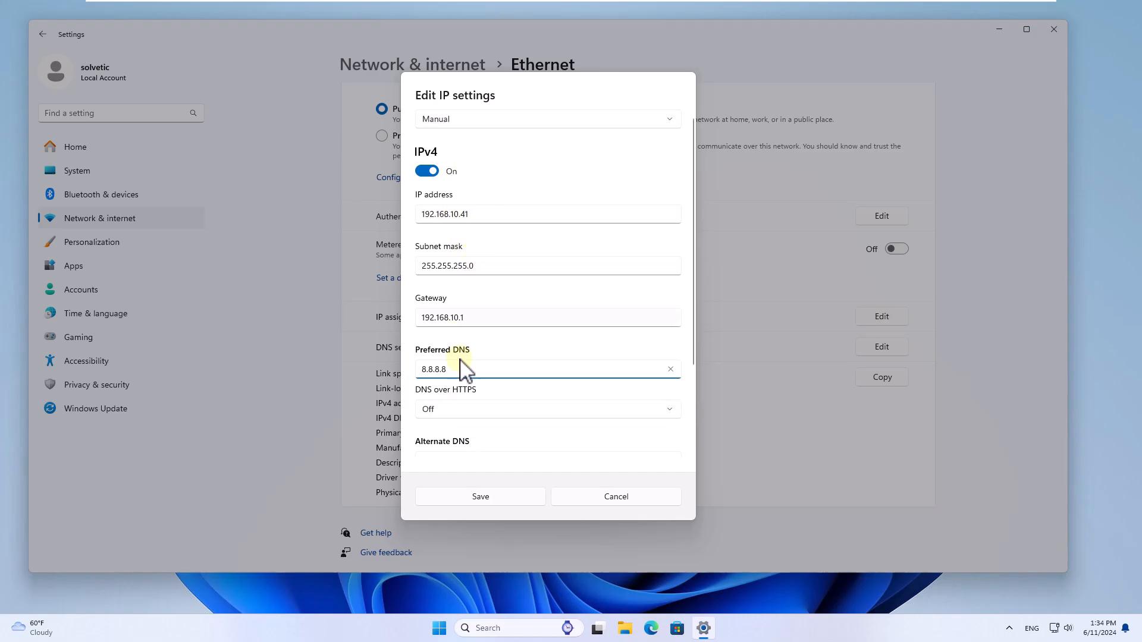
{"action": "left_click", "coordinate": [483, 496]}
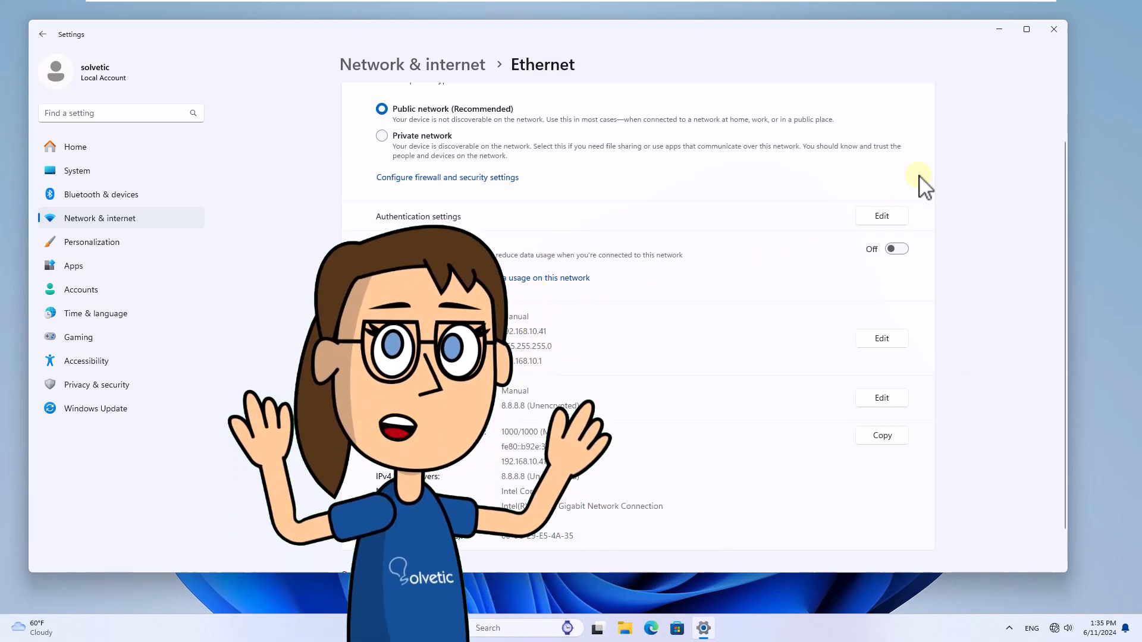
{"action": "left_click", "coordinate": [996, 31]}
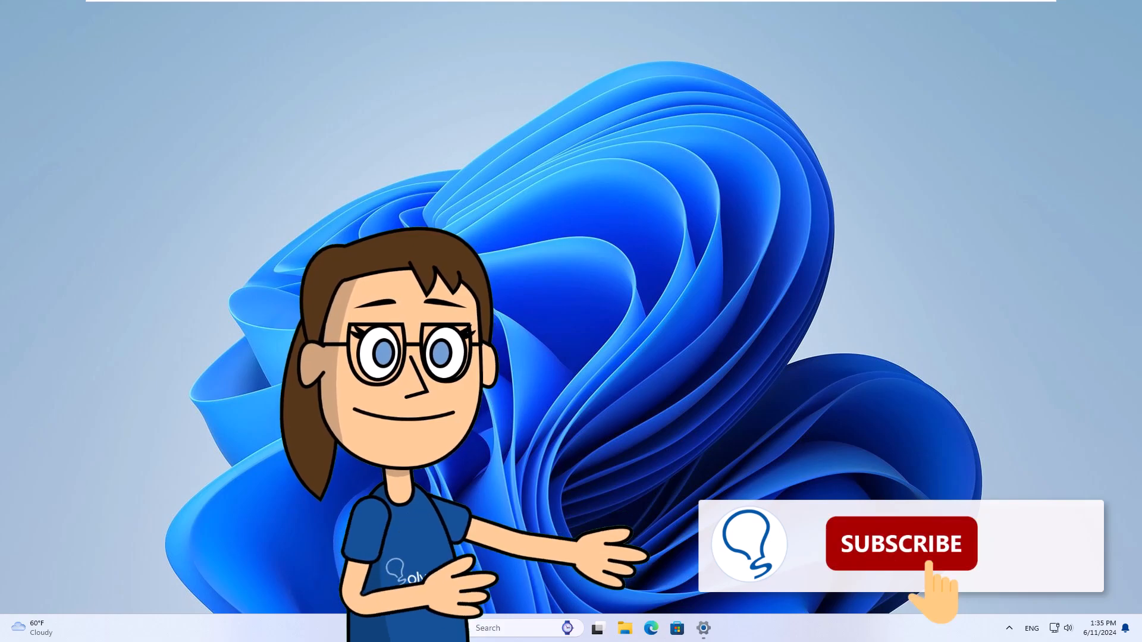